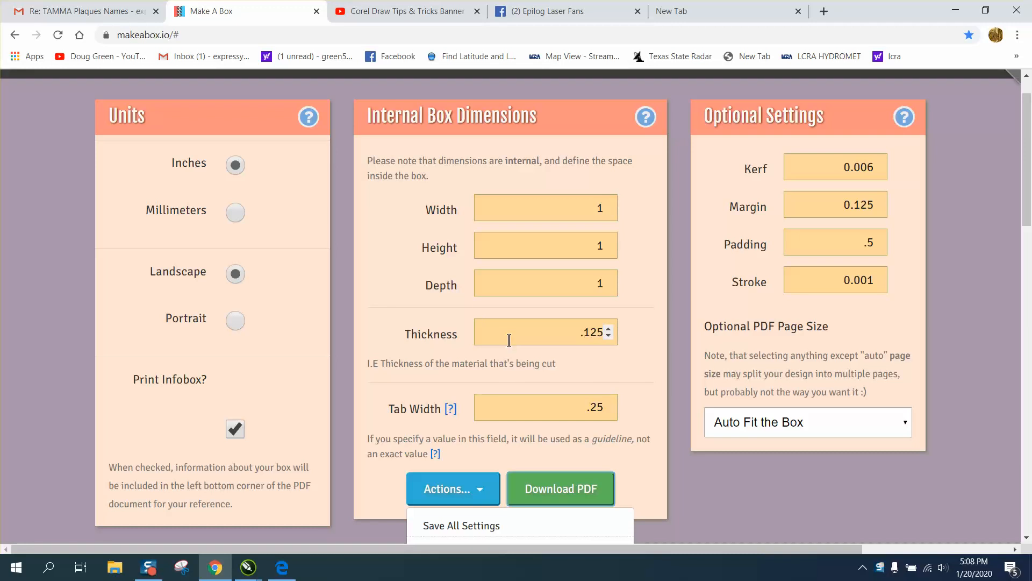
Switch to makeaboxtestX7.cdr in CorelDRAW and examine the three pairs of interlocking box pieces beside the KERF text
{"action": "left_click", "coordinate": [248, 567]}
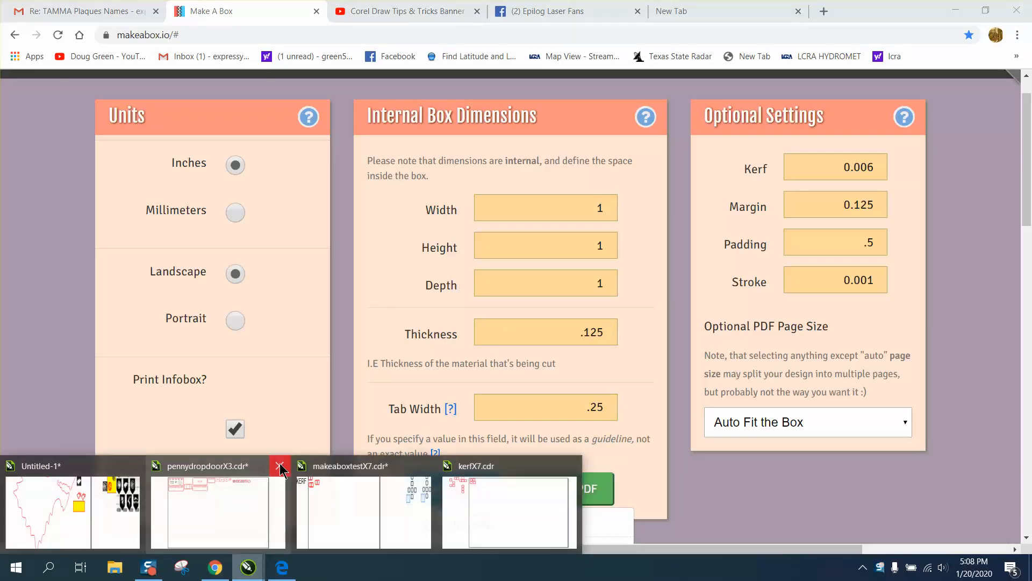
{"action": "mouse_move", "coordinate": [340, 507]}
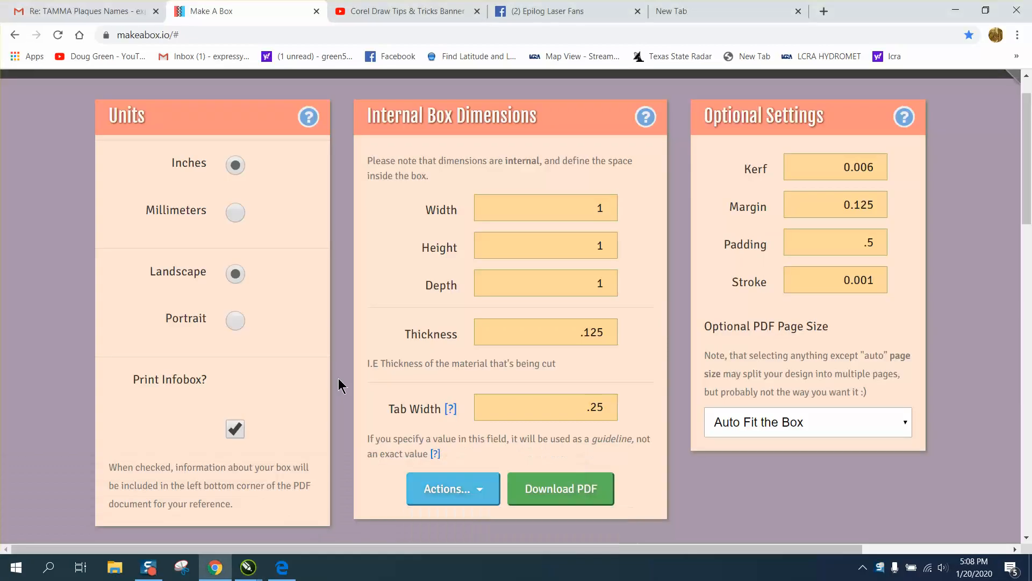
{"action": "mouse_move", "coordinate": [253, 567]}
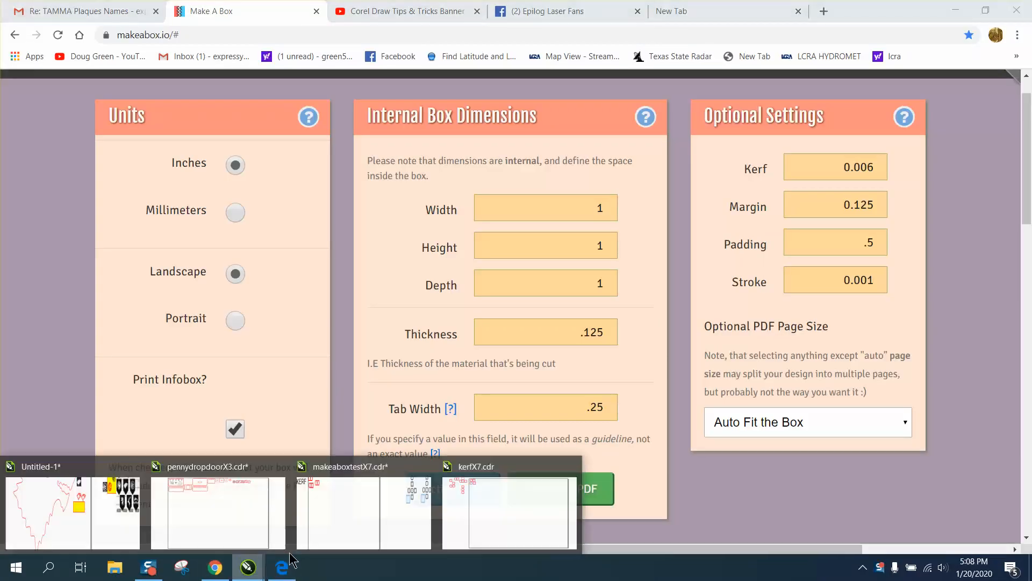
{"action": "left_click", "coordinate": [341, 526]}
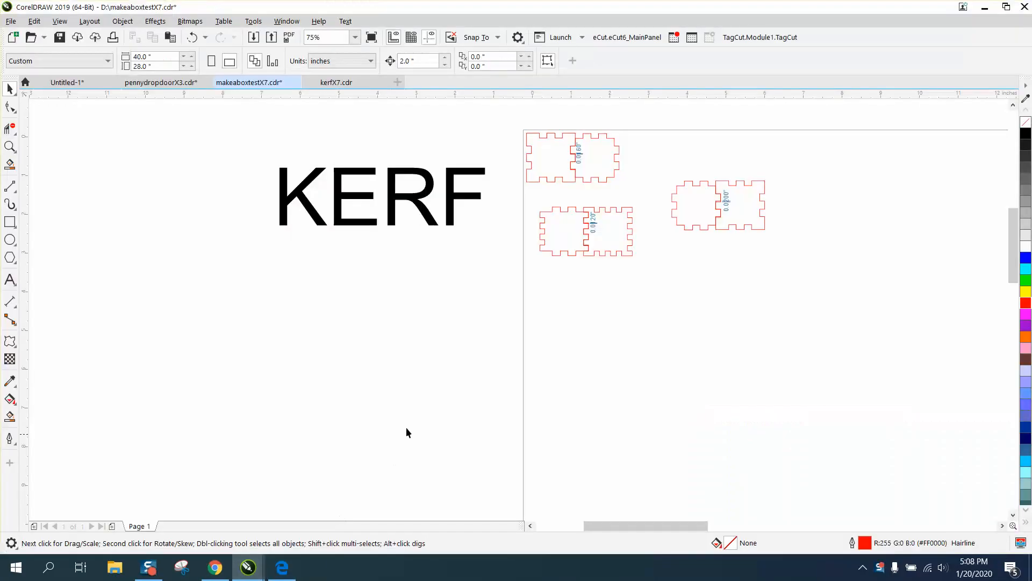
{"action": "left_click", "coordinate": [9, 146]}
{"action": "left_click_drag", "start_coordinate": [508, 130], "coordinate": [843, 307]}
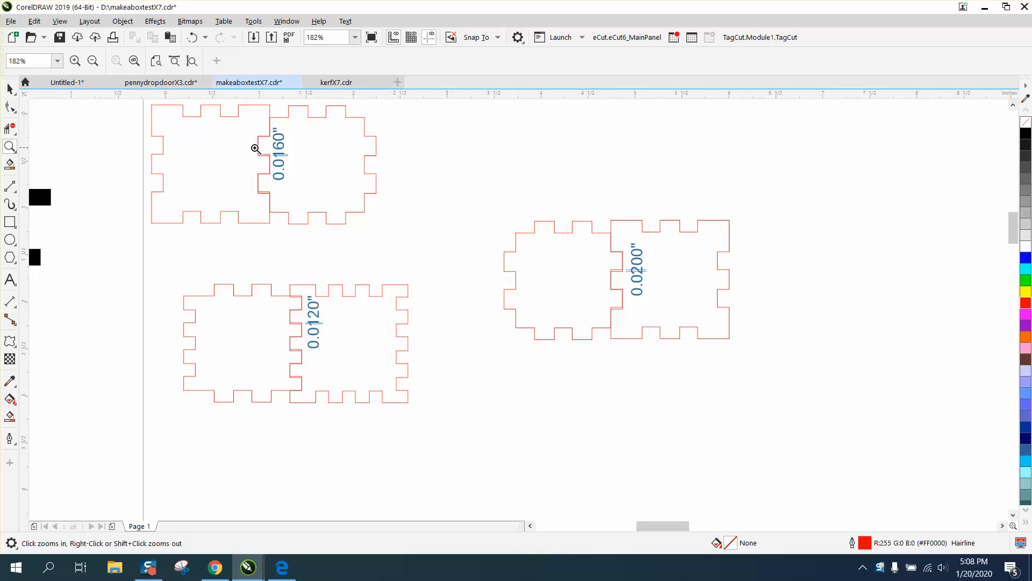
Inspect the kerf overlap at the finger joint of the pair dimensioned 0.0160"
{"action": "left_click_drag", "start_coordinate": [255, 150], "coordinate": [275, 161]}
{"action": "right_click", "coordinate": [260, 205]}
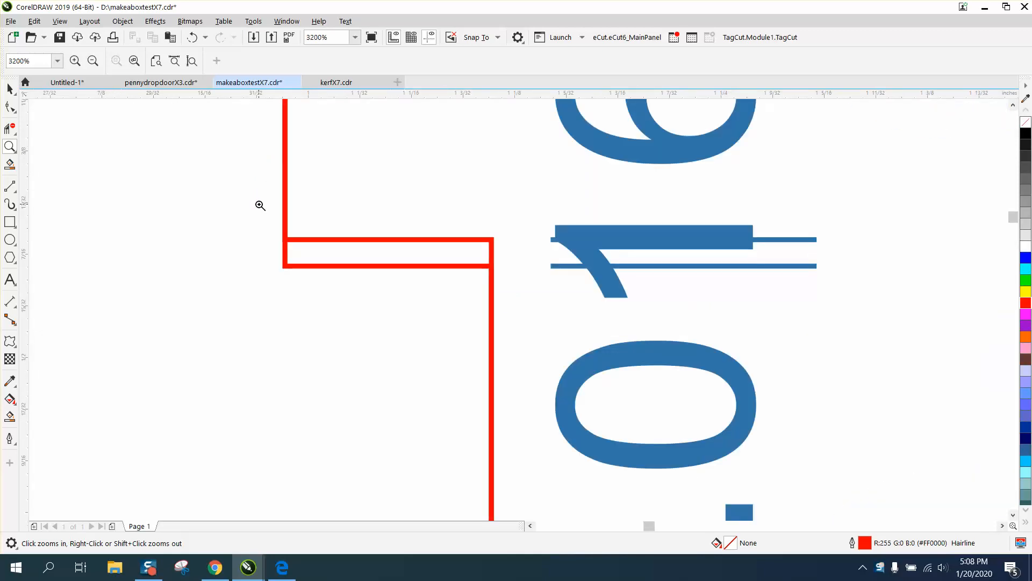
{"action": "right_click", "coordinate": [260, 205]}
{"action": "right_click", "coordinate": [401, 239]}
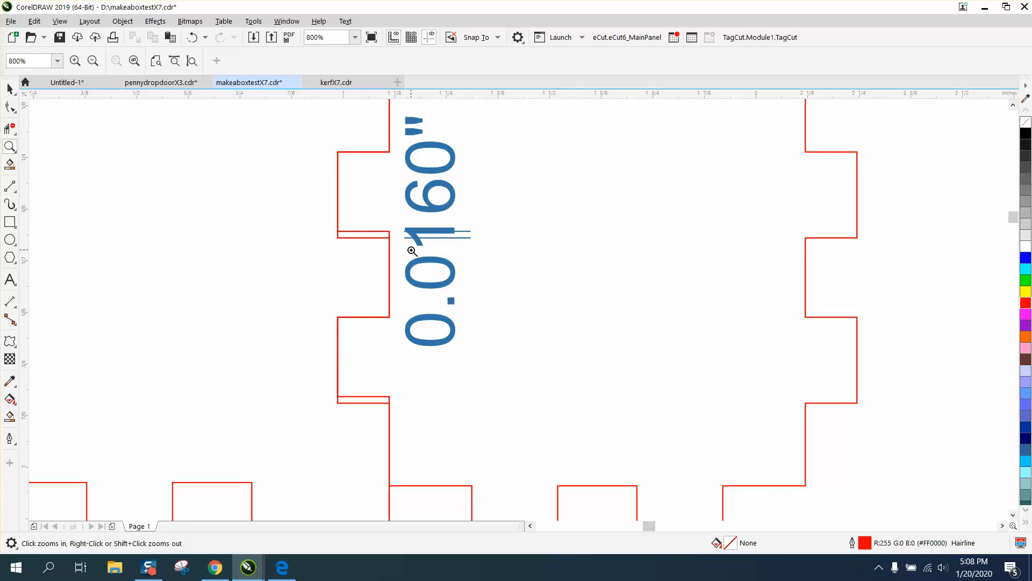
{"action": "right_click", "coordinate": [428, 263]}
{"action": "right_click", "coordinate": [483, 283]}
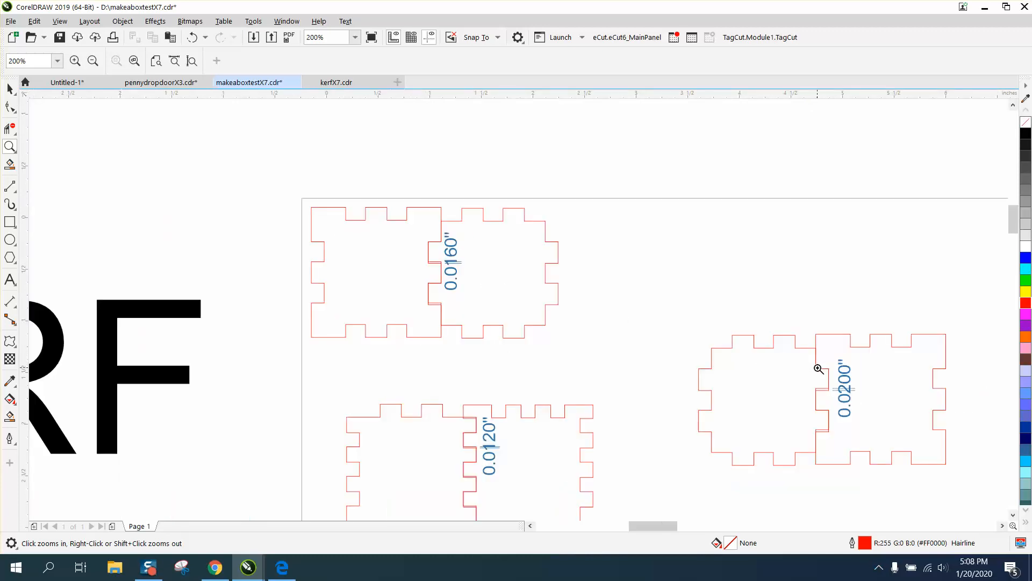
Inspect the kerf overlap at the joint of the pair dimensioned 0.0200"
{"action": "left_click_drag", "start_coordinate": [803, 347], "coordinate": [885, 431]}
{"action": "right_click", "coordinate": [553, 368]}
{"action": "right_click", "coordinate": [544, 347]}
{"action": "right_click", "coordinate": [507, 339]}
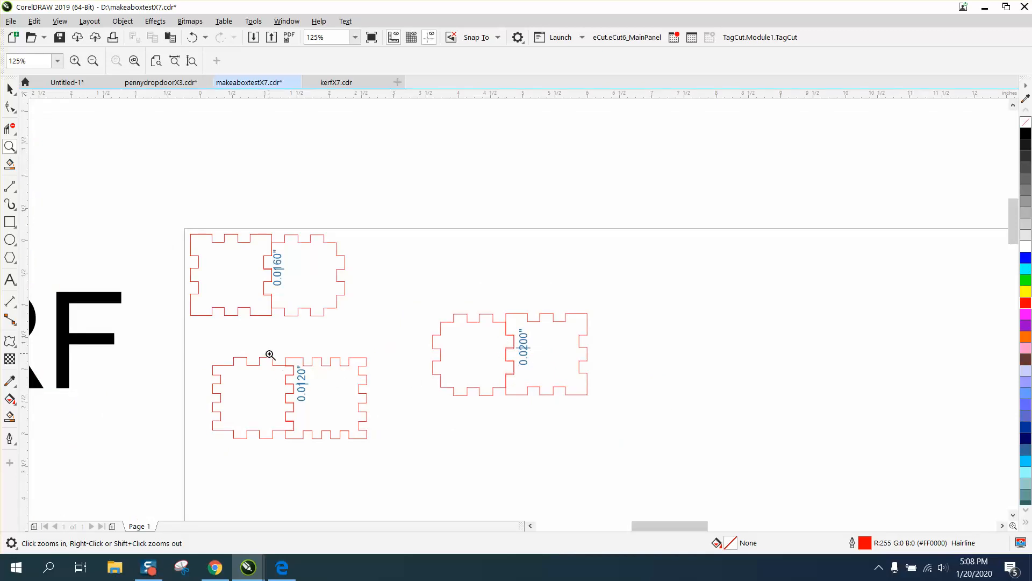
Inspect the overlapping tabs of the pair dimensioned 0.0120" and compare them with the other pairs
{"action": "left_click_drag", "start_coordinate": [270, 355], "coordinate": [337, 420]}
{"action": "right_click", "coordinate": [337, 419]}
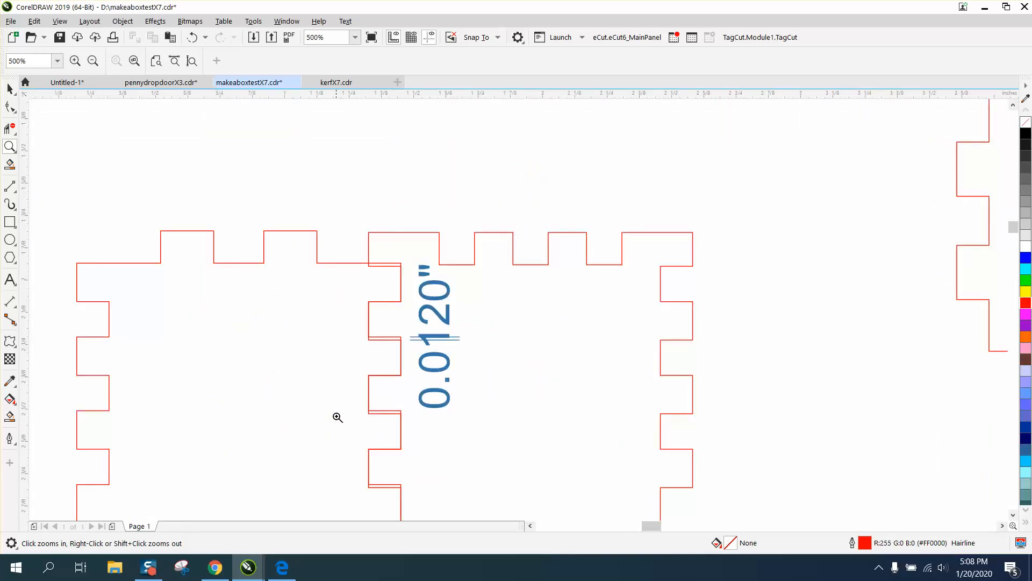
{"action": "right_click", "coordinate": [337, 417]}
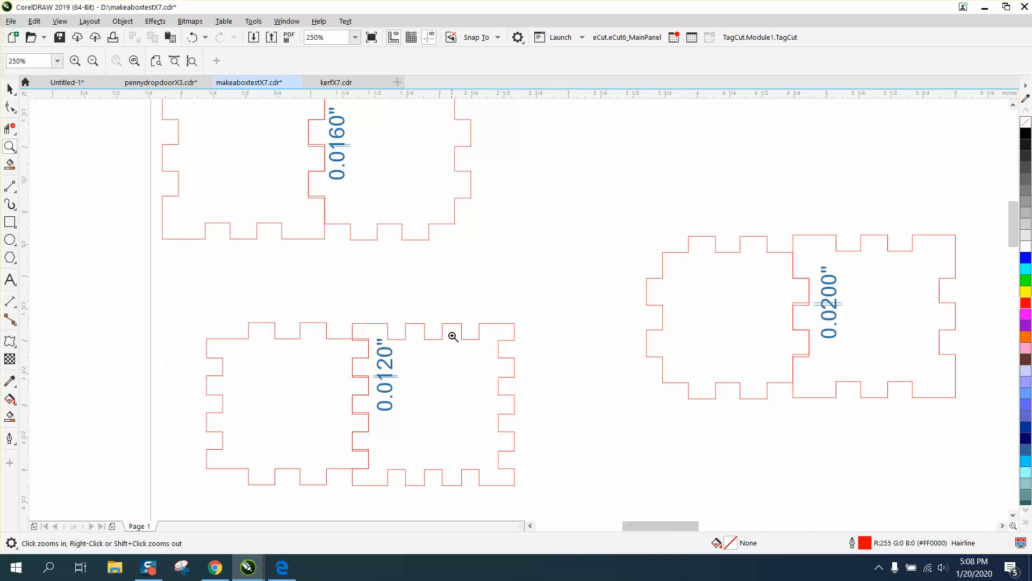
{"action": "right_click", "coordinate": [451, 335]}
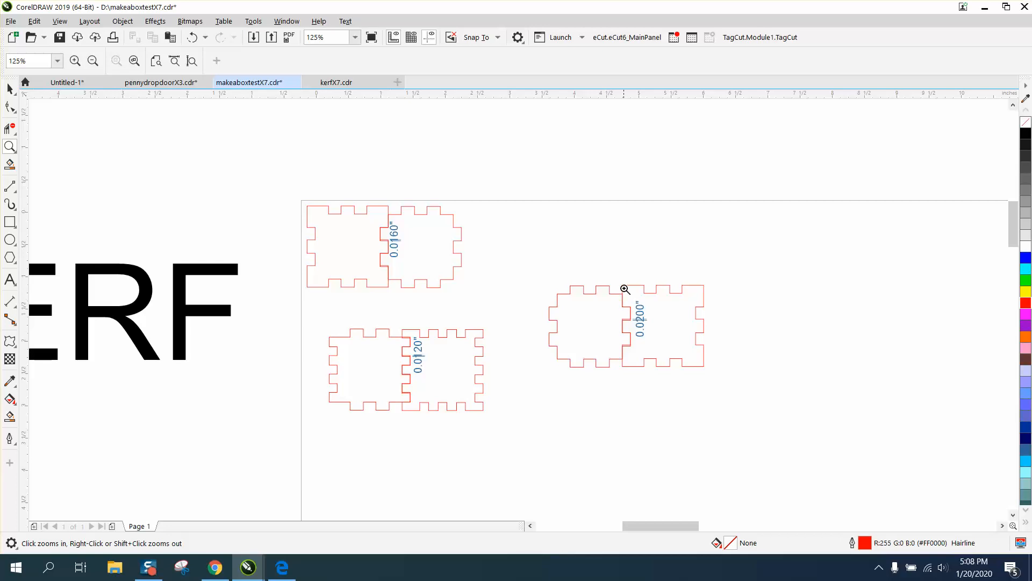
Move the left piece of the 0.0200" pair about 0.23 inches left so it separates from its mating piece
{"action": "left_click_drag", "start_coordinate": [622, 288], "coordinate": [659, 337]}
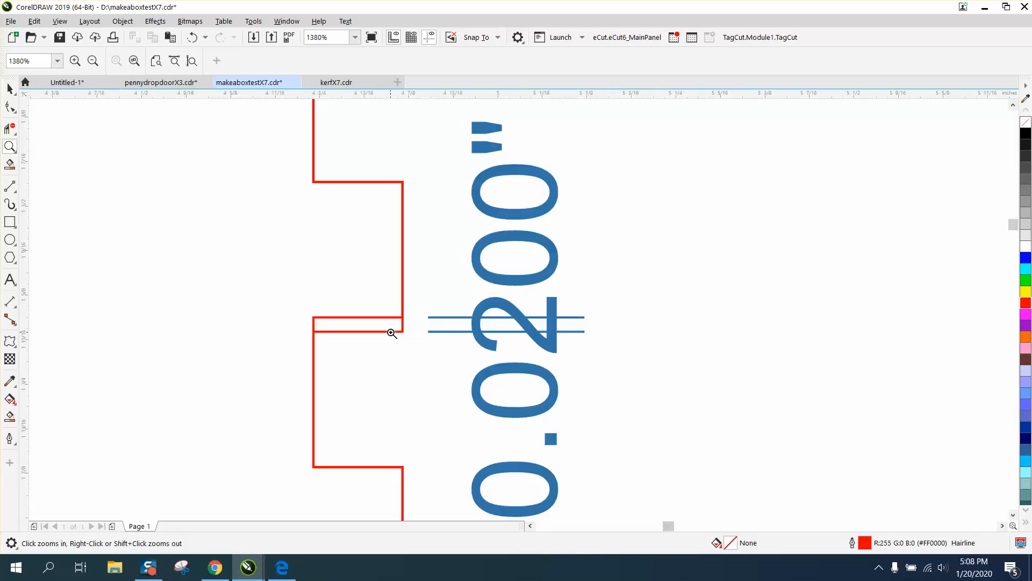
{"action": "left_click", "coordinate": [10, 89]}
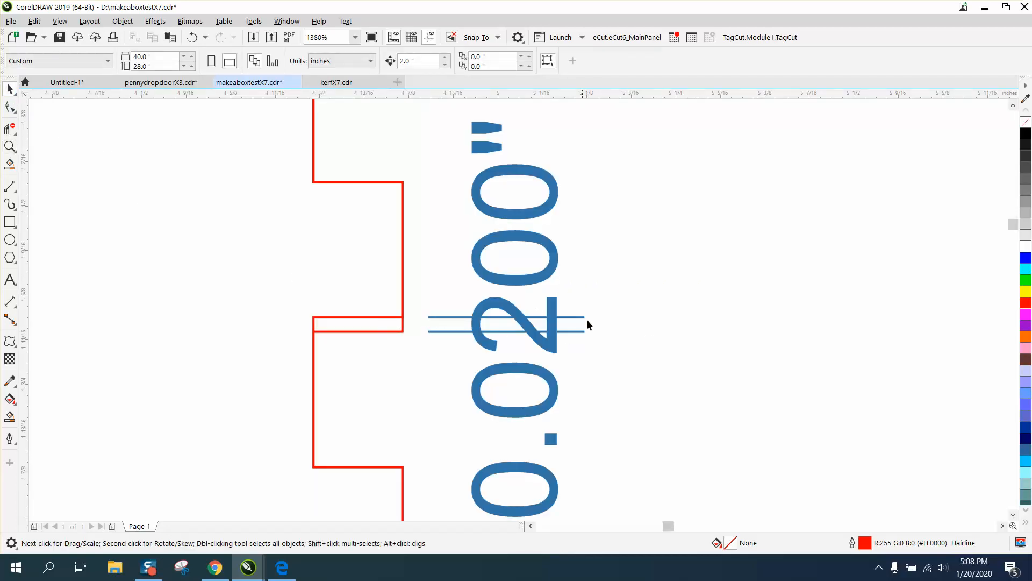
{"action": "scroll", "coordinate": [587, 319], "scroll_direction": "down", "scroll_amount": 2}
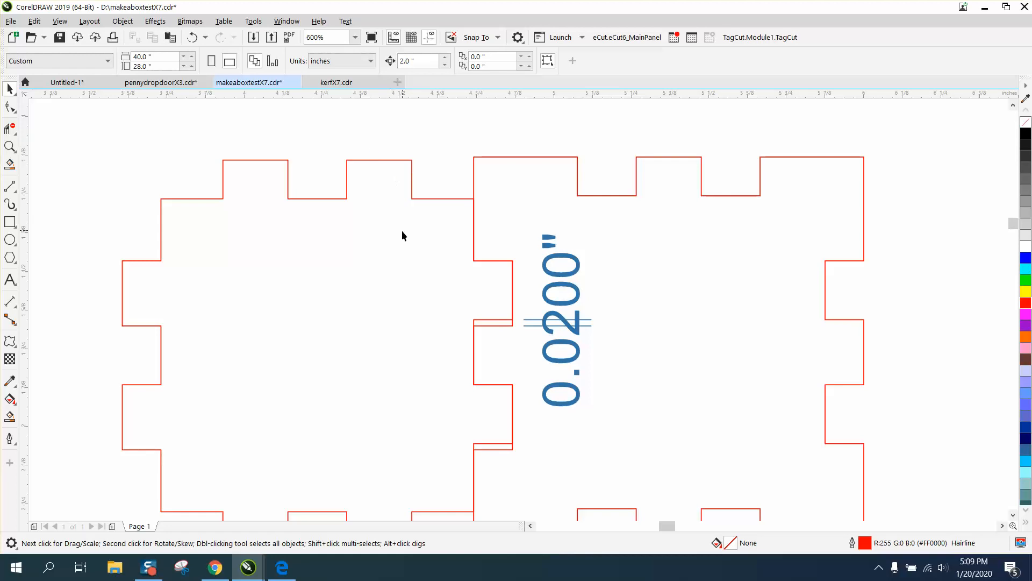
{"action": "left_click_drag", "start_coordinate": [402, 235], "coordinate": [350, 237]}
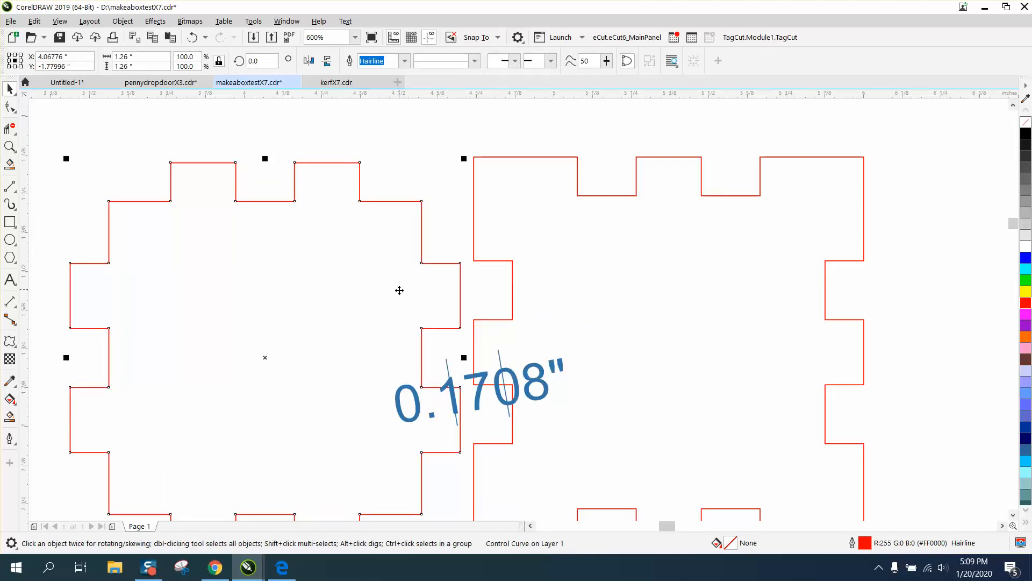
{"action": "mouse_move", "coordinate": [461, 263]}
{"action": "left_mouse_down"}
{"action": "mouse_move", "coordinate": [511, 266]}
{"action": "mouse_move", "coordinate": [450, 266]}
{"action": "left_mouse_up"}
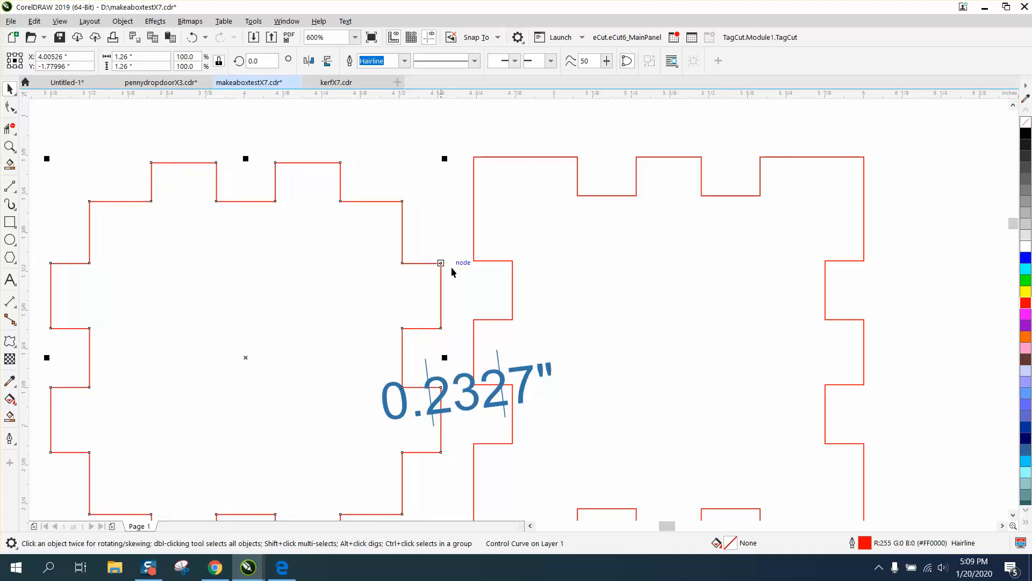
{"action": "scroll", "coordinate": [482, 317], "scroll_direction": "down", "scroll_amount": 1}
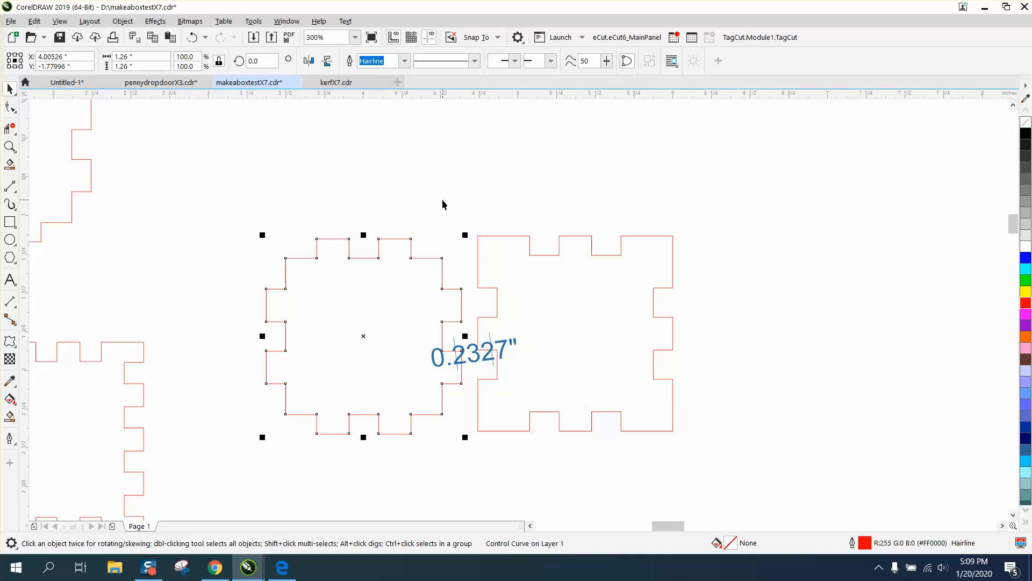
{"action": "scroll", "coordinate": [442, 208], "scroll_direction": "down", "scroll_amount": 3}
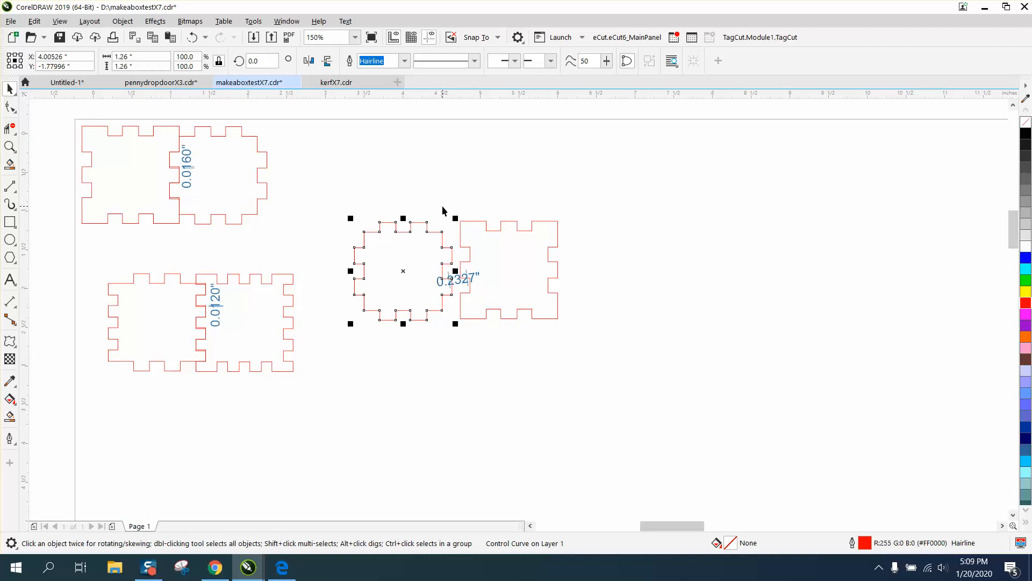
Switch to the kerfX7.cdr document and examine the four tabbed pieces at the page's upper-left corner
{"action": "left_click", "coordinate": [343, 84]}
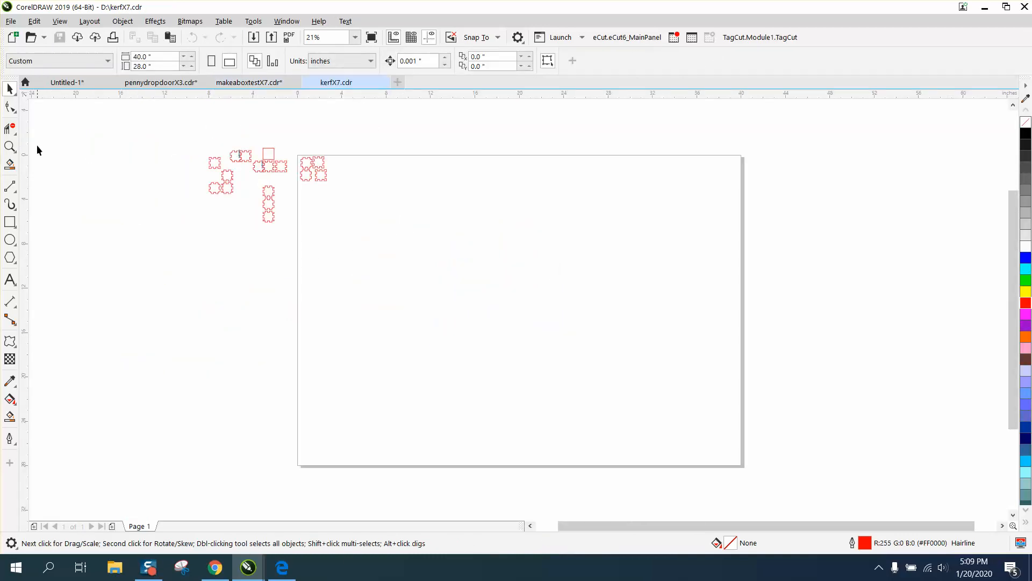
{"action": "left_click", "coordinate": [10, 146]}
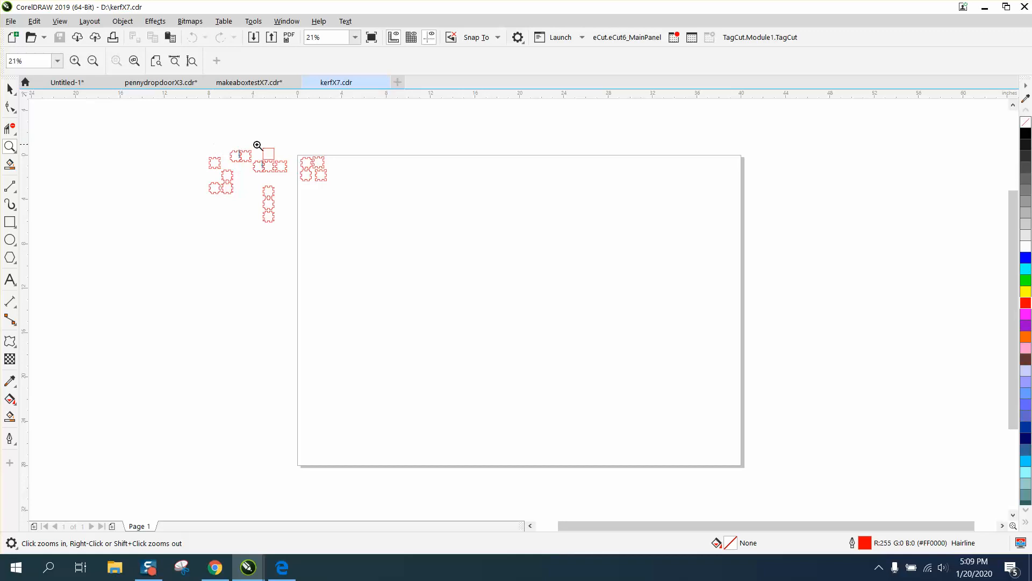
{"action": "left_click_drag", "start_coordinate": [257, 146], "coordinate": [404, 219]}
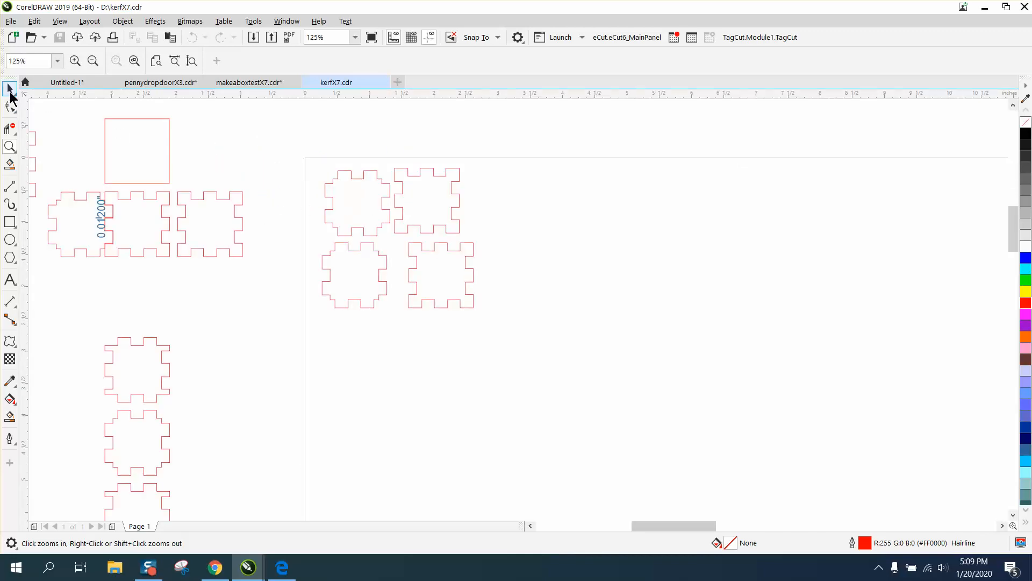
{"action": "left_click", "coordinate": [11, 90]}
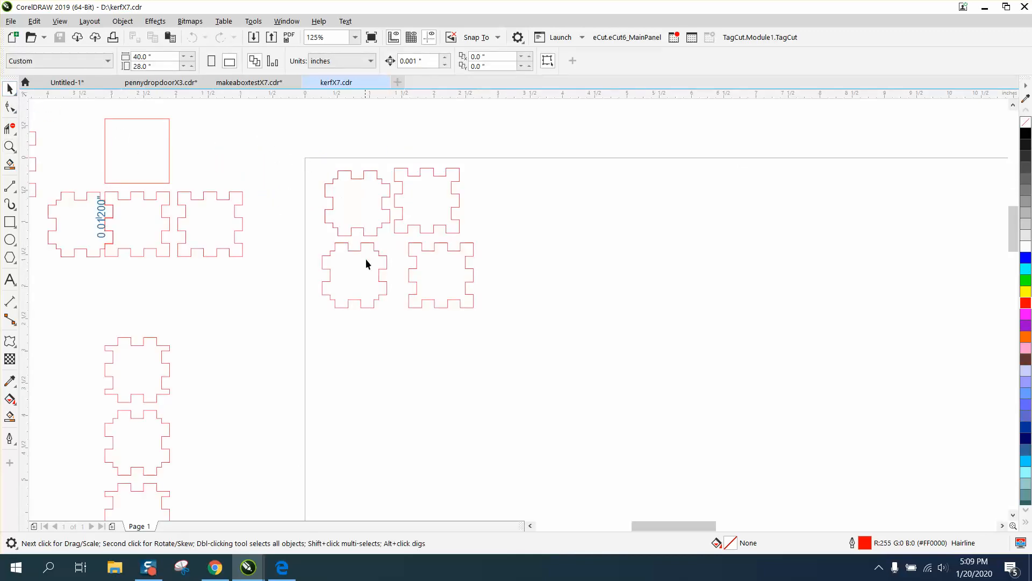
{"action": "scroll", "coordinate": [250, 244], "scroll_direction": "down", "scroll_amount": 1}
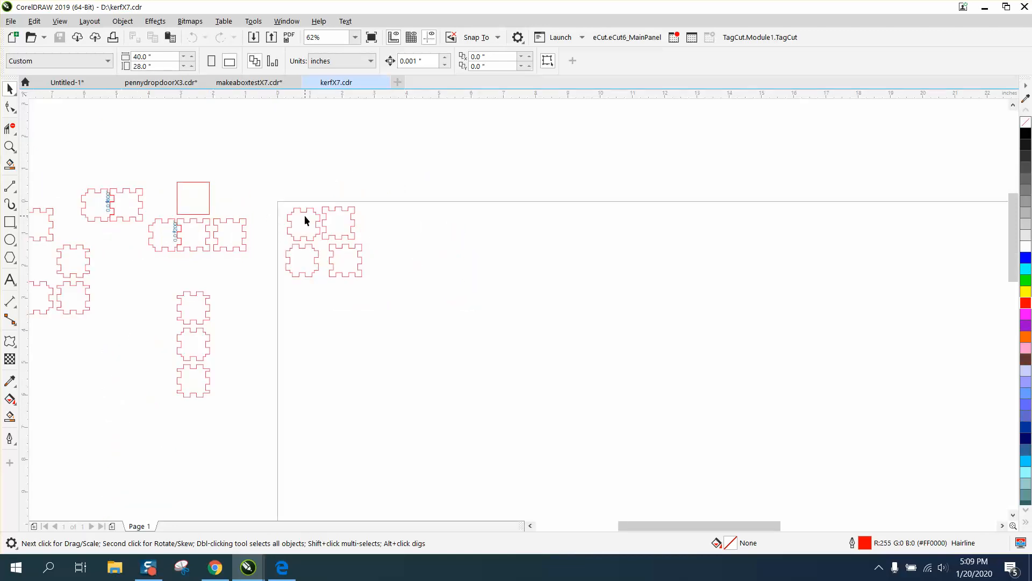
{"action": "left_click", "coordinate": [11, 147]}
{"action": "left_click_drag", "start_coordinate": [283, 203], "coordinate": [433, 298]}
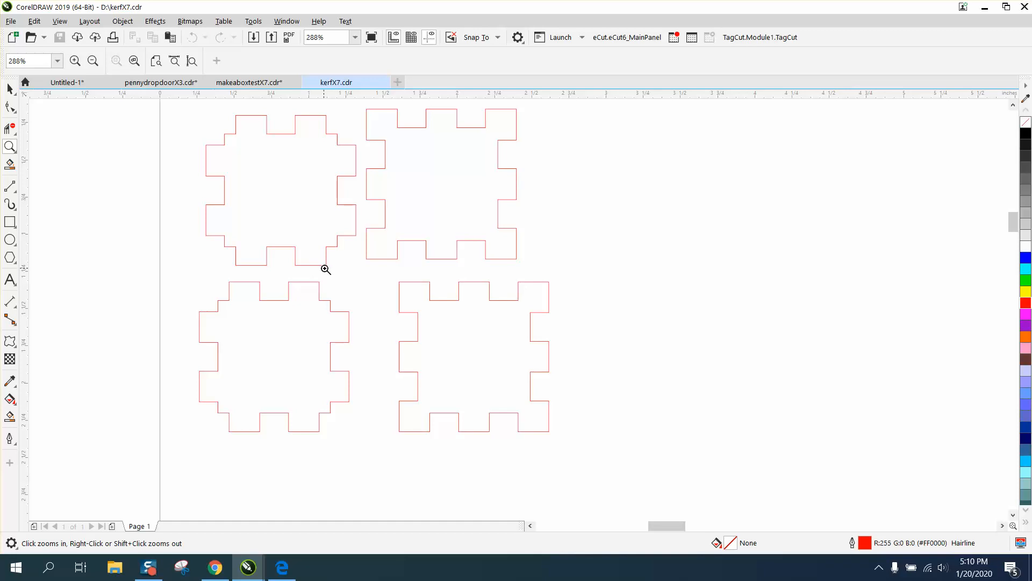
Compare the kerf overlaps of the dimensioned piece pairs lying outside the page in kerfX7.cdr
{"action": "scroll", "coordinate": [325, 269], "scroll_direction": "down", "scroll_amount": 4}
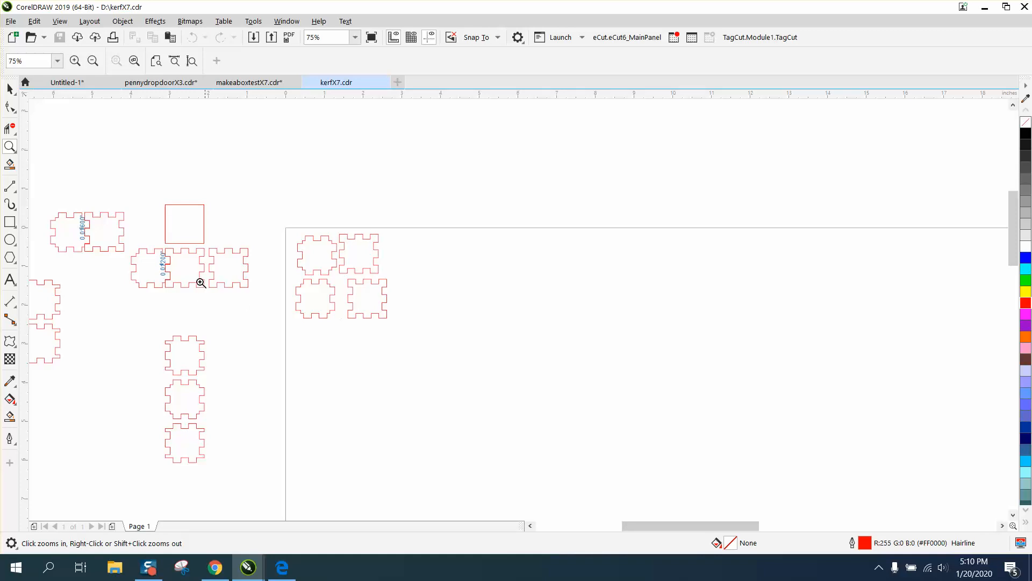
{"action": "left_click_drag", "start_coordinate": [65, 204], "coordinate": [234, 311]}
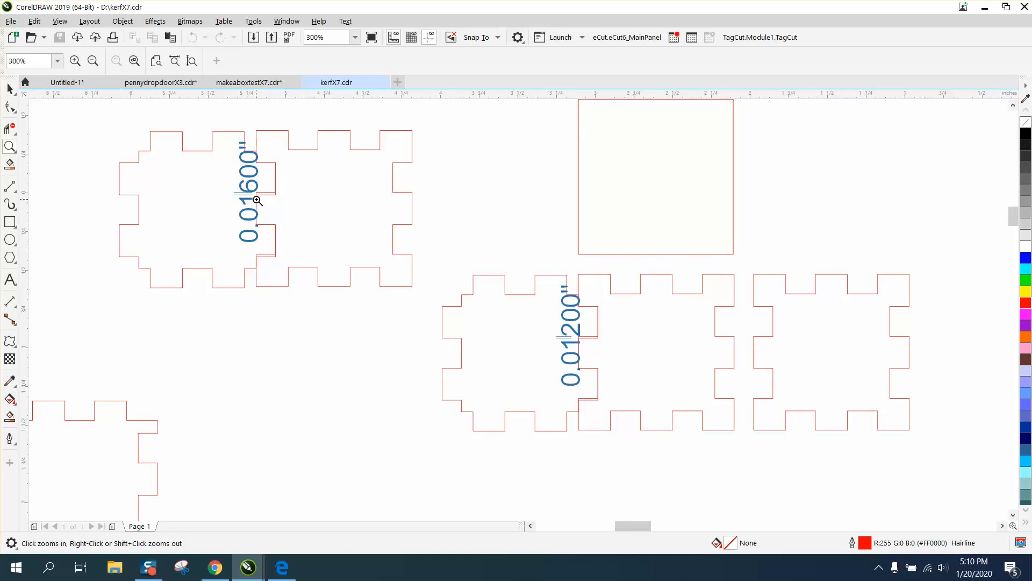
{"action": "right_click", "coordinate": [591, 330]}
{"action": "right_click", "coordinate": [586, 325]}
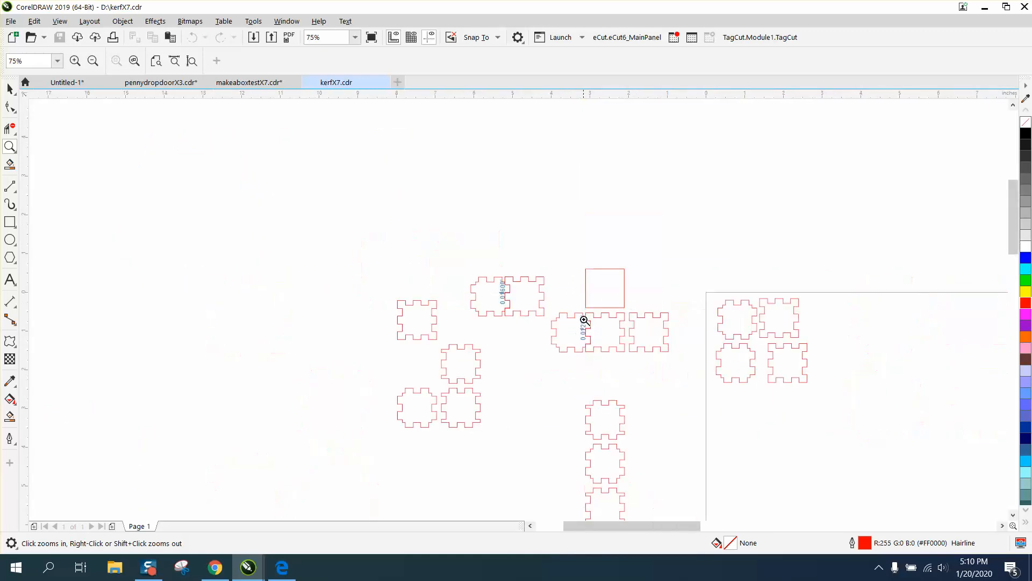
{"action": "right_click", "coordinate": [557, 300]}
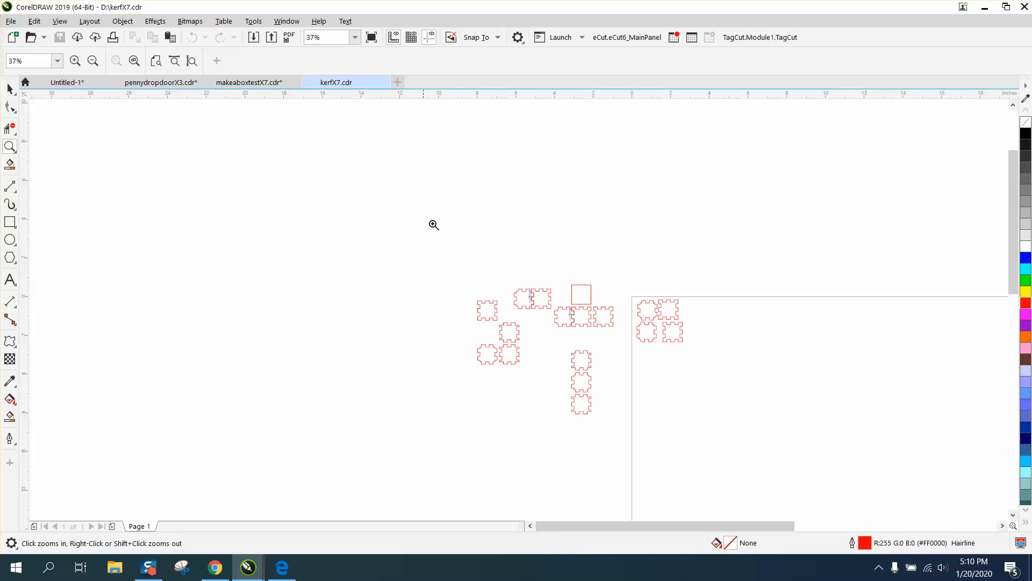
Re-examine the tab and notch shapes of the four pieces on the page against the off-page pieces
{"action": "left_click_drag", "start_coordinate": [621, 288], "coordinate": [738, 363]}
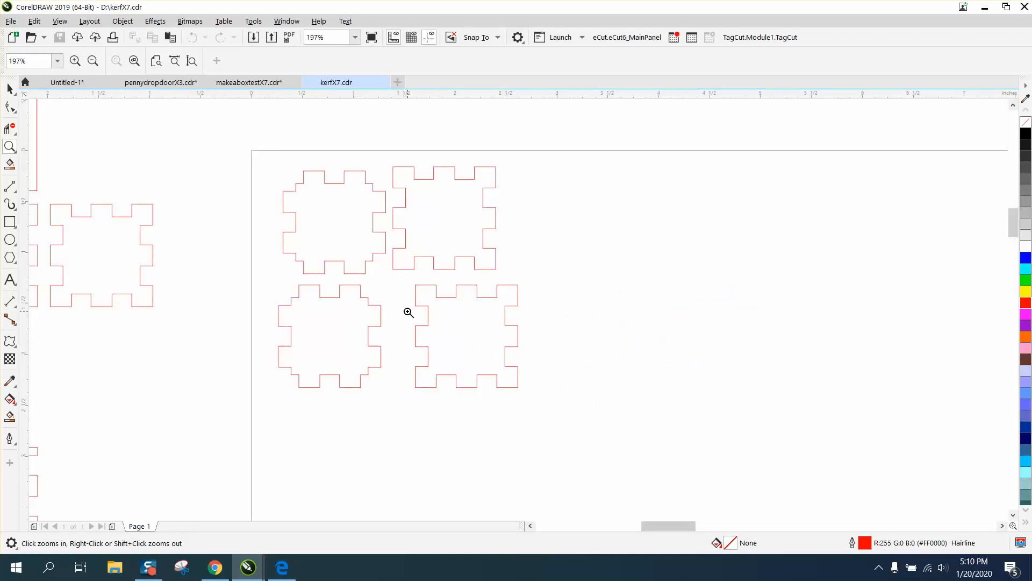
{"action": "left_click", "coordinate": [10, 90]}
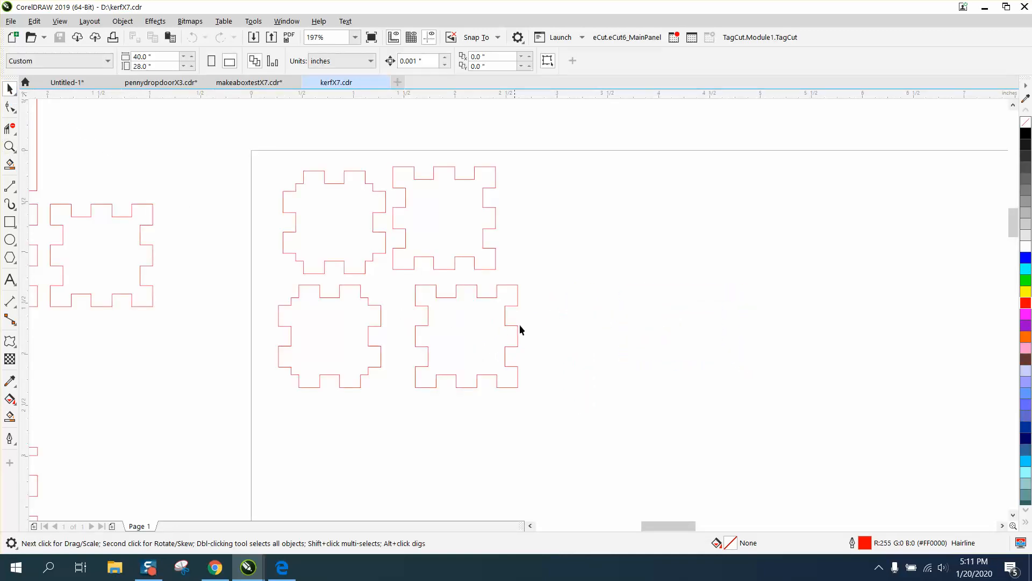
{"action": "scroll", "coordinate": [542, 338], "scroll_direction": "down", "scroll_amount": 2}
{"action": "scroll", "coordinate": [430, 339], "scroll_direction": "down", "scroll_amount": 2}
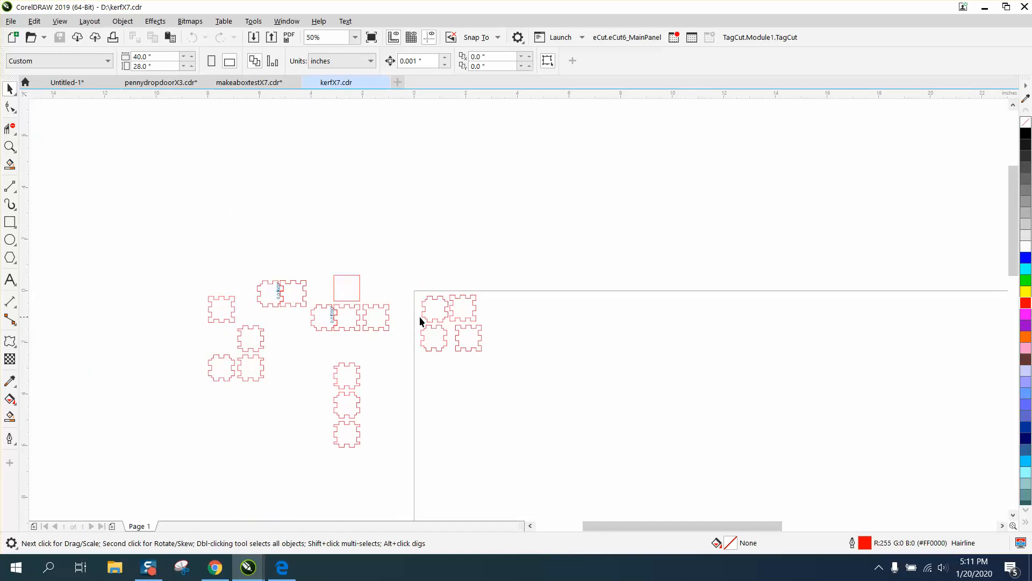
{"action": "left_click", "coordinate": [10, 147]}
{"action": "left_click_drag", "start_coordinate": [413, 290], "coordinate": [539, 353]}
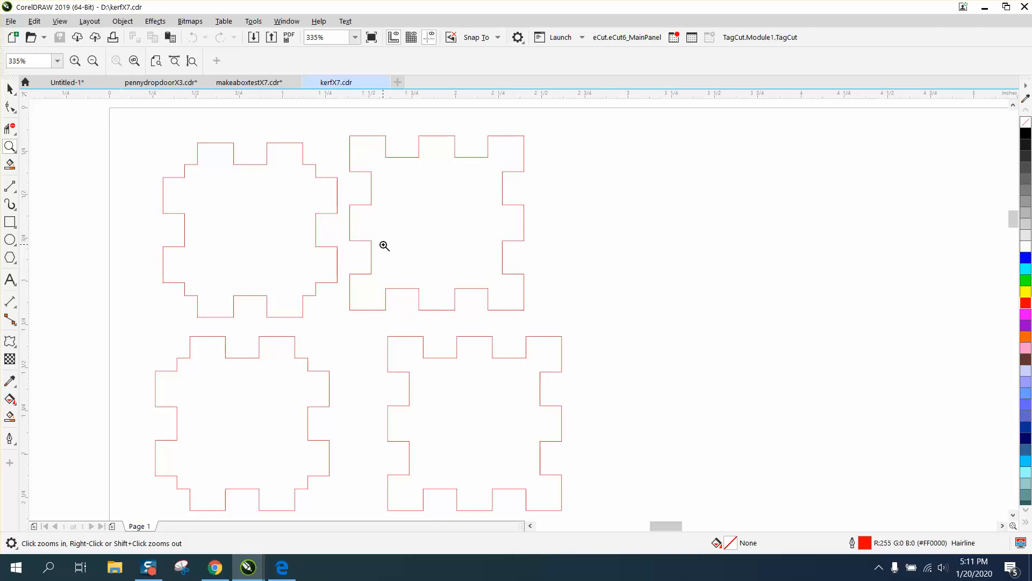
Review the box and kerf settings on the Make A Box site in Chrome, and return to makeaboxtestX7.cdr in CorelDRAW
{"action": "left_click", "coordinate": [215, 567]}
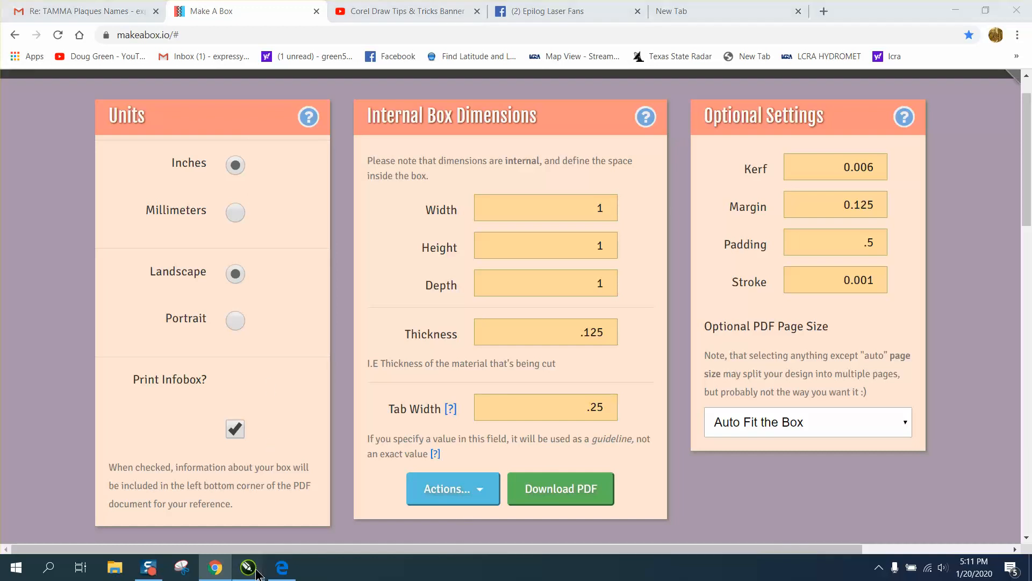
{"action": "mouse_move", "coordinate": [248, 566]}
{"action": "left_click", "coordinate": [396, 506]}
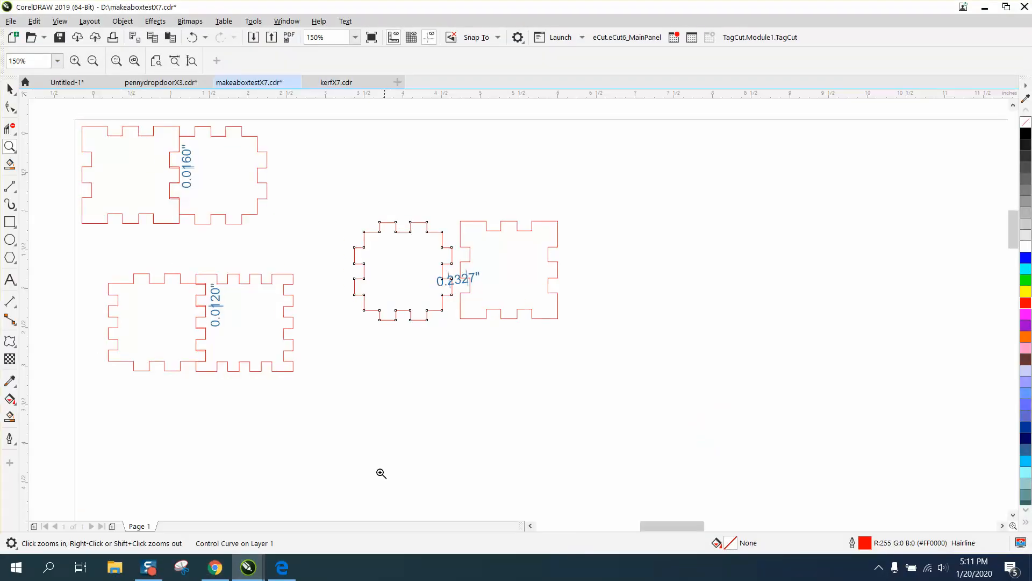
Compare the kerf values in the settings text blocks of the three Make A Box layouts outside the page
{"action": "scroll", "coordinate": [381, 424], "scroll_direction": "down", "scroll_amount": 3}
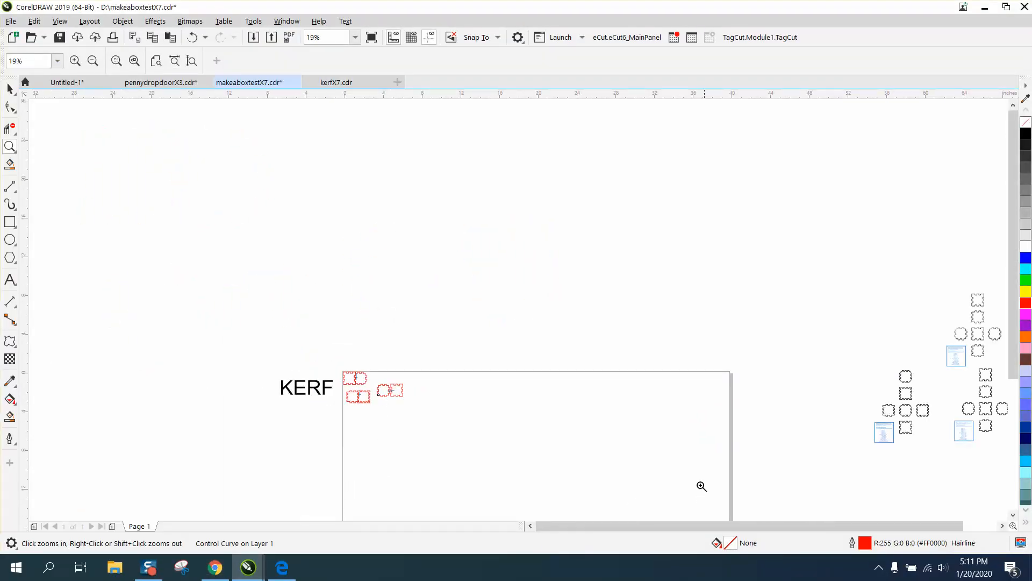
{"action": "scroll", "coordinate": [594, 442], "scroll_direction": "down", "scroll_amount": 2}
{"action": "left_click_drag", "start_coordinate": [738, 366], "coordinate": [841, 457]}
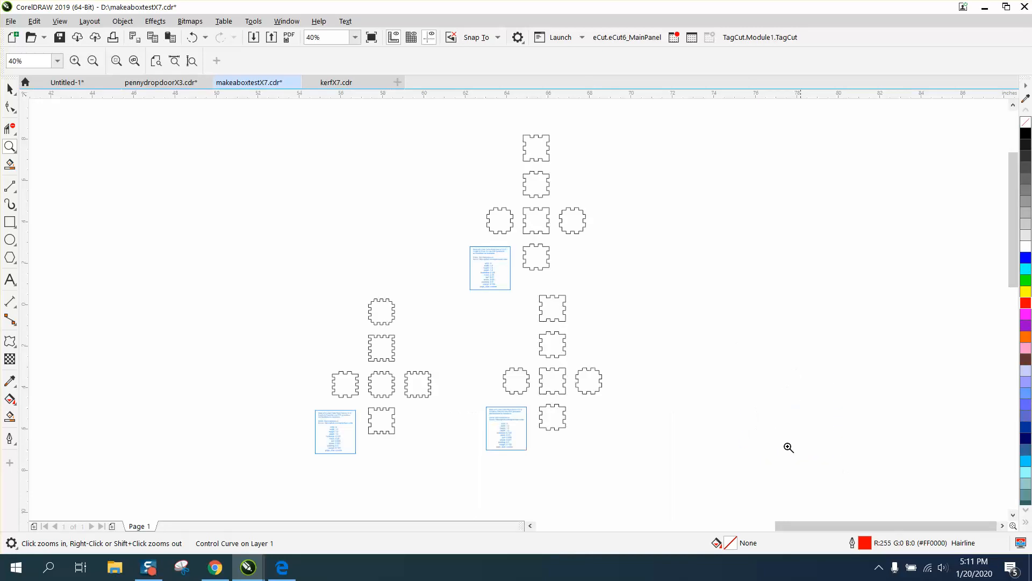
{"action": "left_click_drag", "start_coordinate": [256, 305], "coordinate": [678, 462]}
{"action": "left_click_drag", "start_coordinate": [134, 358], "coordinate": [339, 457]}
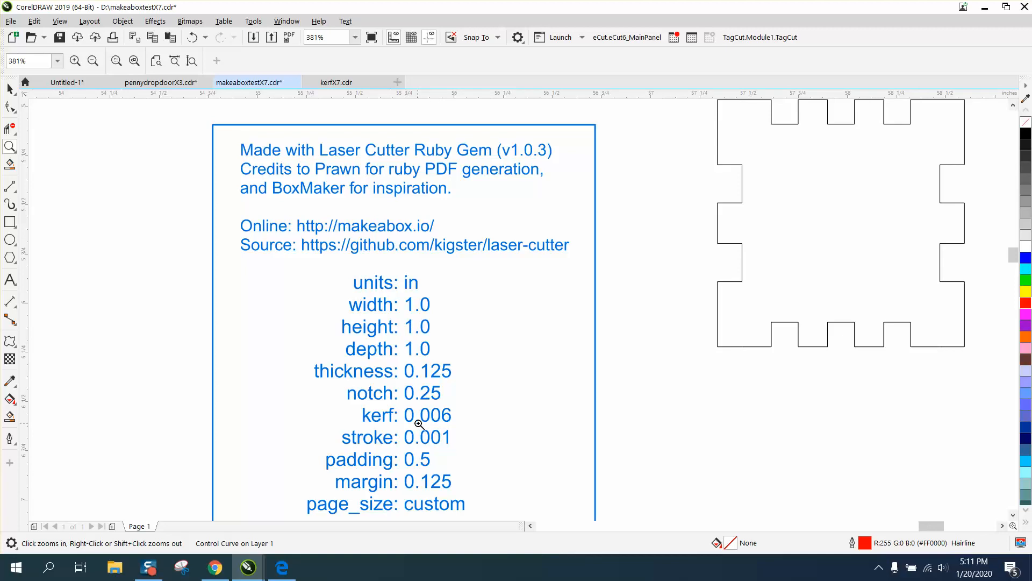
{"action": "scroll", "coordinate": [445, 421], "scroll_direction": "down", "scroll_amount": 6}
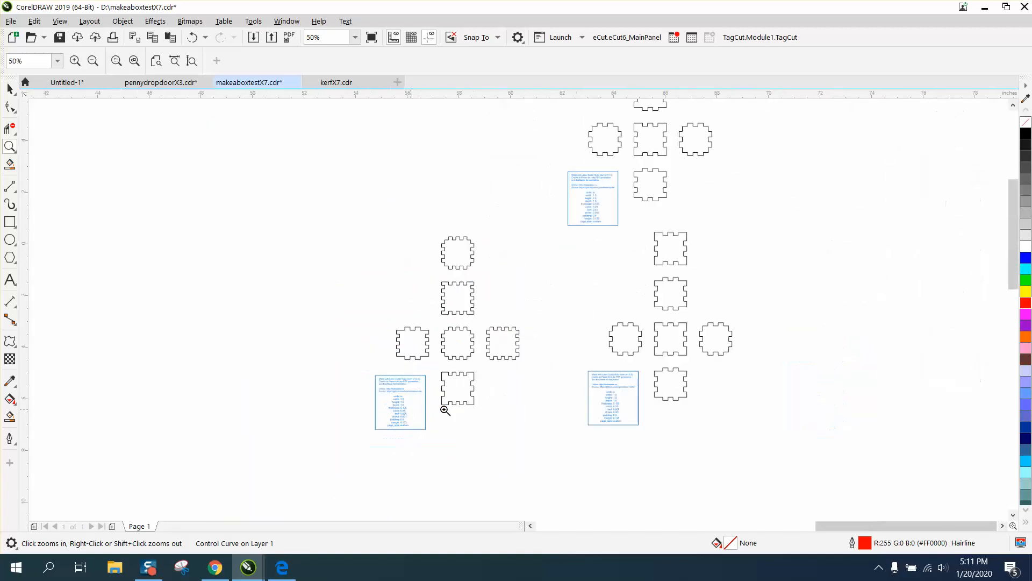
{"action": "left_click_drag", "start_coordinate": [595, 389], "coordinate": [643, 430]}
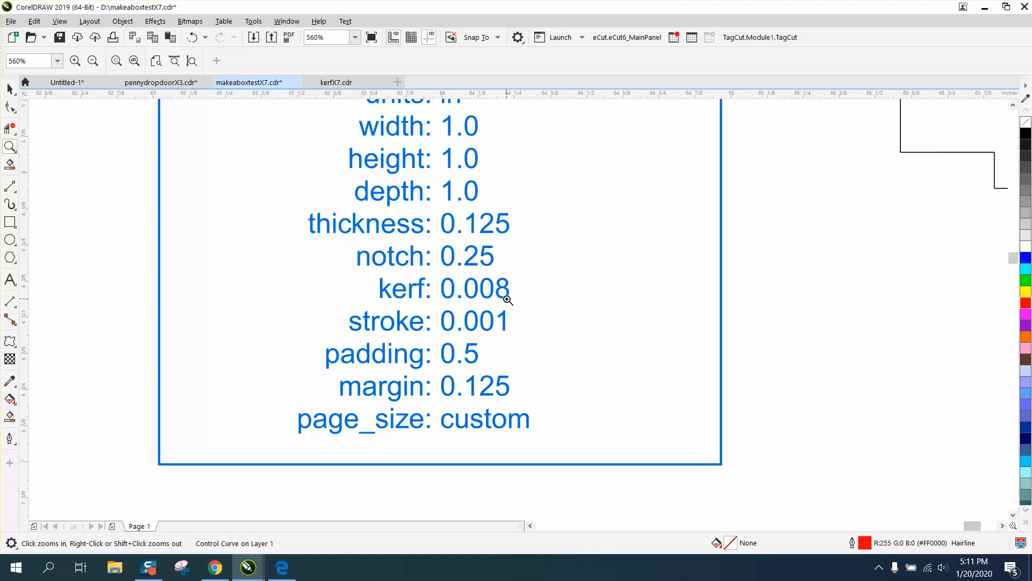
{"action": "scroll", "coordinate": [502, 295], "scroll_direction": "down", "scroll_amount": 5}
{"action": "scroll", "coordinate": [526, 289], "scroll_direction": "down", "scroll_amount": 3}
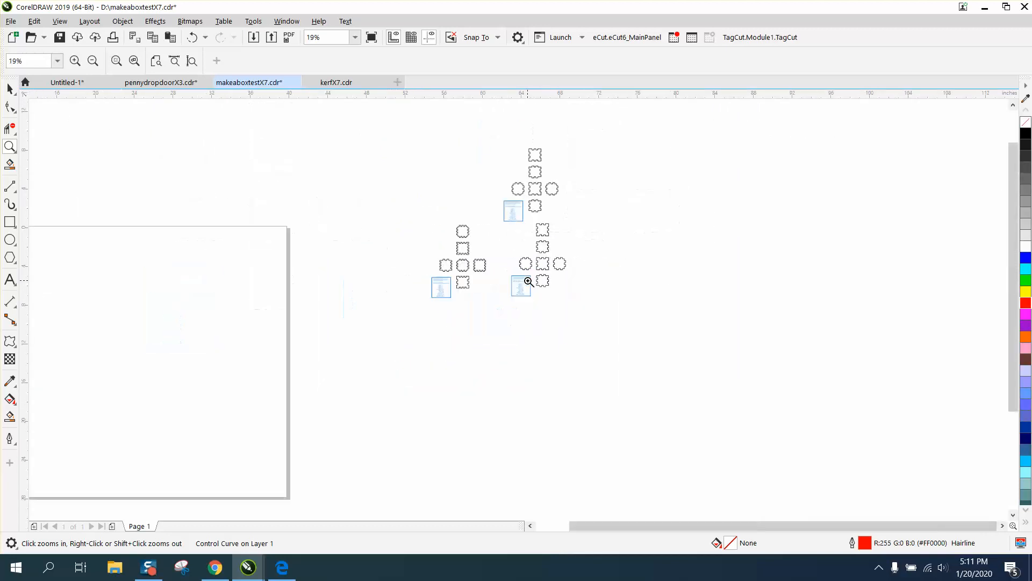
{"action": "scroll", "coordinate": [537, 228], "scroll_direction": "up", "scroll_amount": 6}
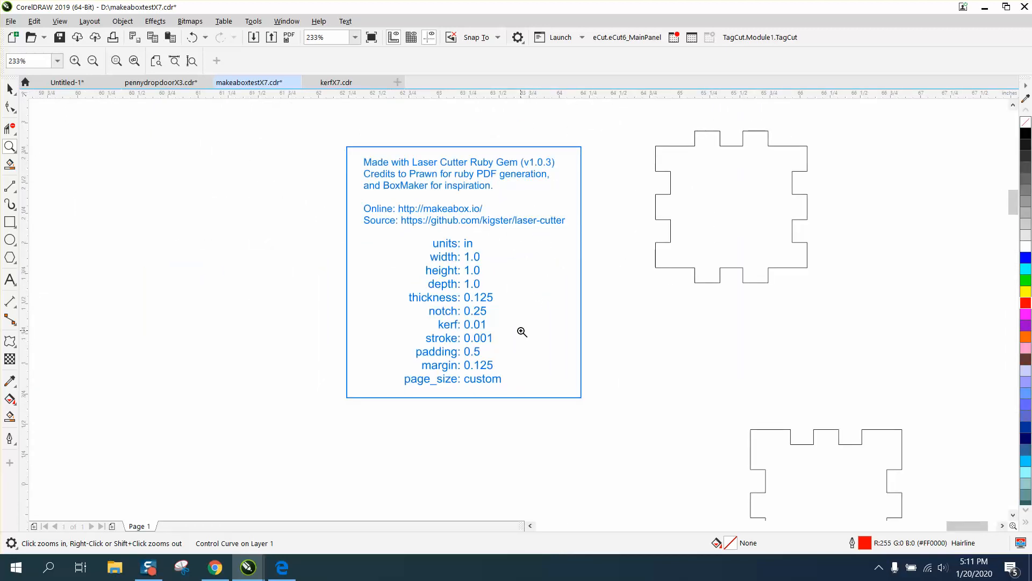
{"action": "scroll", "coordinate": [520, 329], "scroll_direction": "down", "scroll_amount": 4}
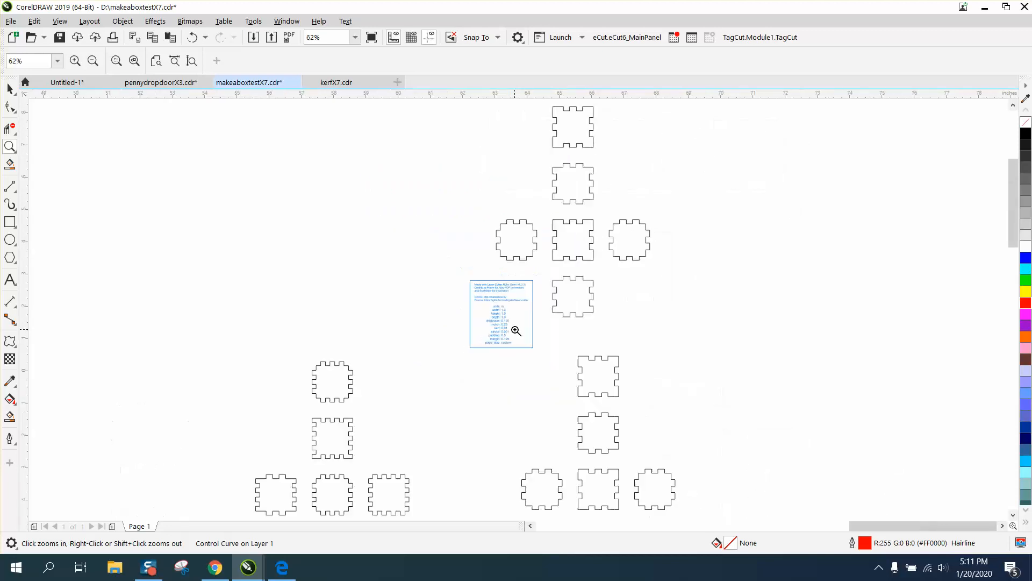
Examine the tabs and notches of the upper square piece in the box layout nearest the page
{"action": "left_click_drag", "start_coordinate": [304, 412], "coordinate": [373, 461]}
{"action": "scroll", "coordinate": [397, 437], "scroll_direction": "down", "scroll_amount": 3}
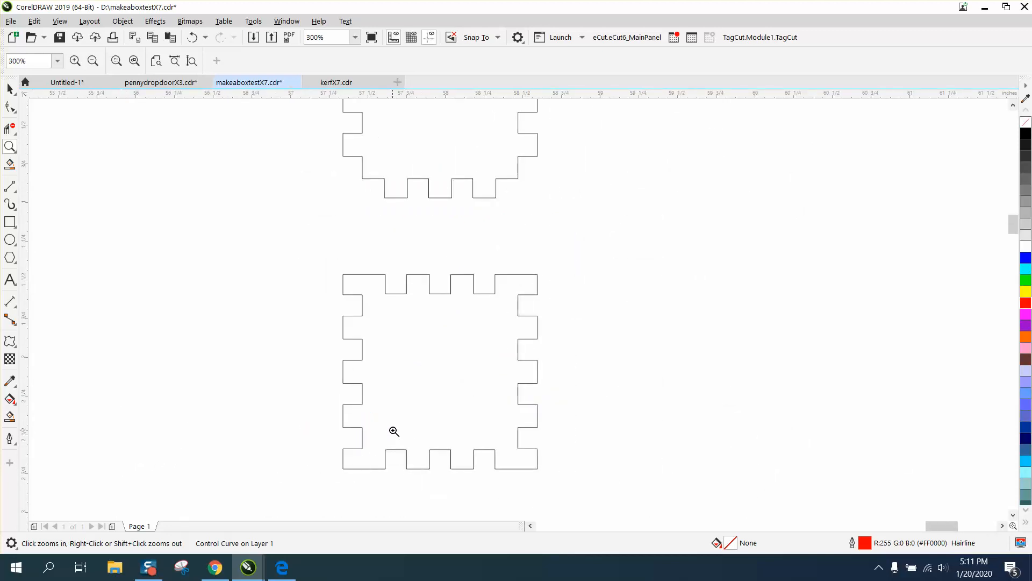
{"action": "scroll", "coordinate": [393, 427], "scroll_direction": "down", "scroll_amount": 3}
{"action": "scroll", "coordinate": [463, 396], "scroll_direction": "down", "scroll_amount": 1}
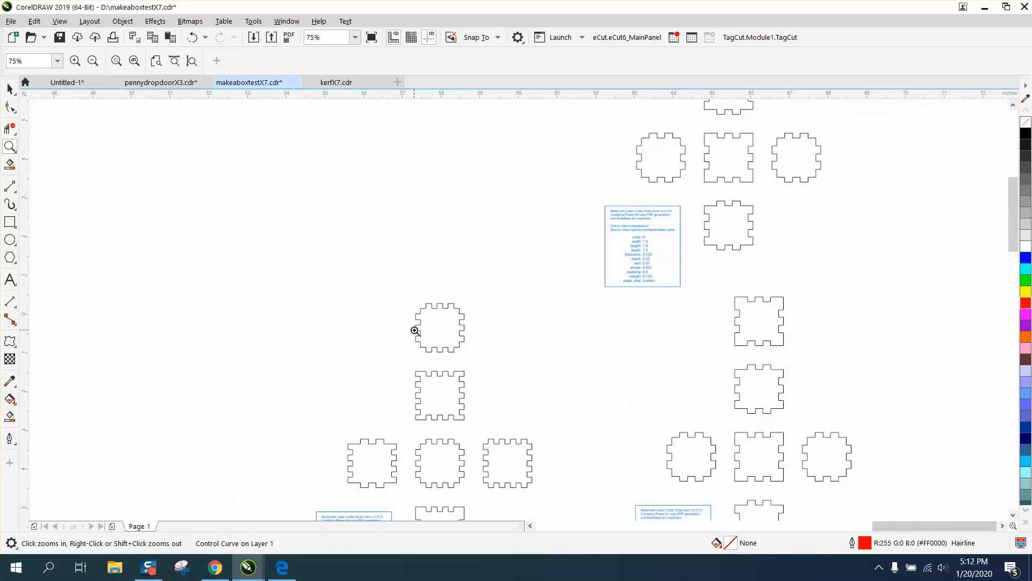
{"action": "left_click_drag", "start_coordinate": [451, 403], "coordinate": [506, 424]}
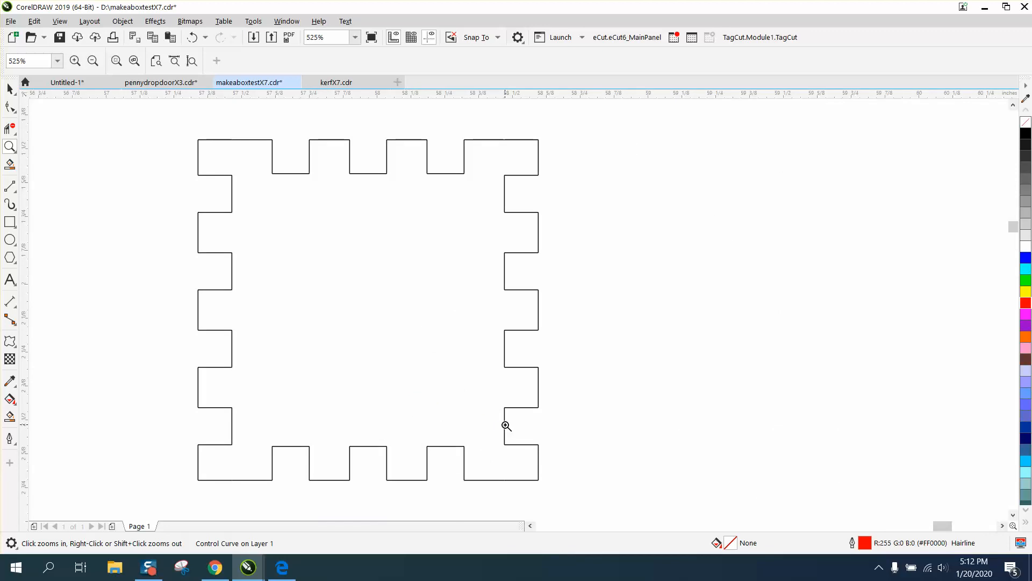
{"action": "scroll", "coordinate": [503, 424], "scroll_direction": "down", "scroll_amount": 2}
{"action": "scroll", "coordinate": [498, 423], "scroll_direction": "down", "scroll_amount": 5}
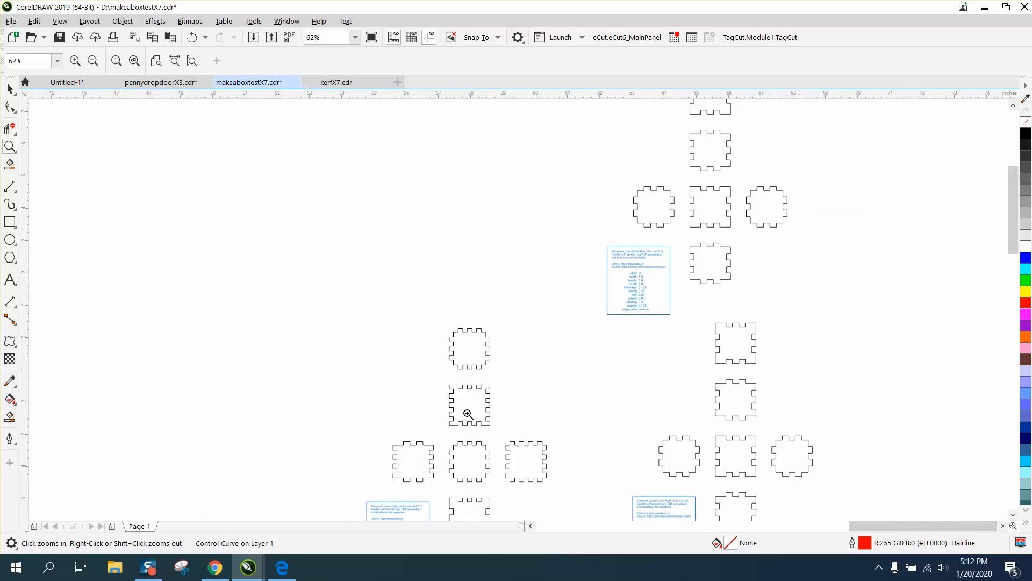
{"action": "scroll", "coordinate": [467, 413], "scroll_direction": "down", "scroll_amount": 1}
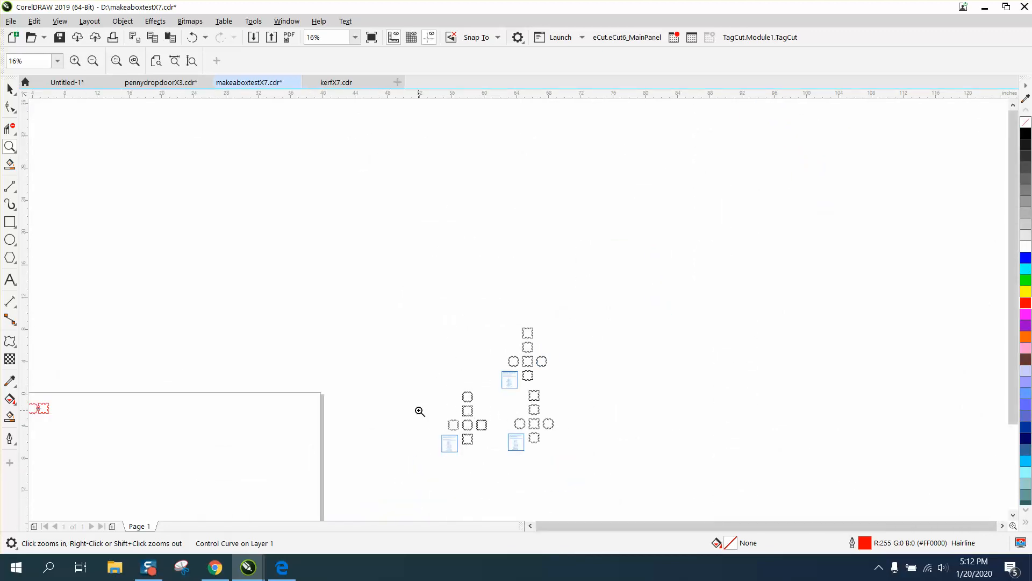
Inspect the finger overlap in the red piece pair carrying the 0.0120" dimension on the page
{"action": "left_click_drag", "start_coordinate": [207, 399], "coordinate": [254, 424]}
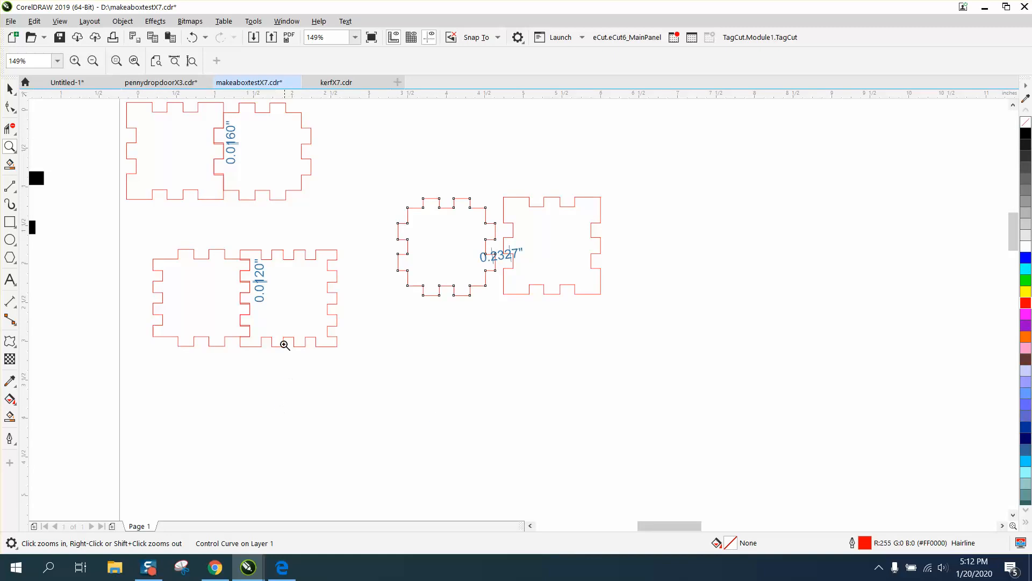
{"action": "left_click_drag", "start_coordinate": [231, 256], "coordinate": [365, 348]}
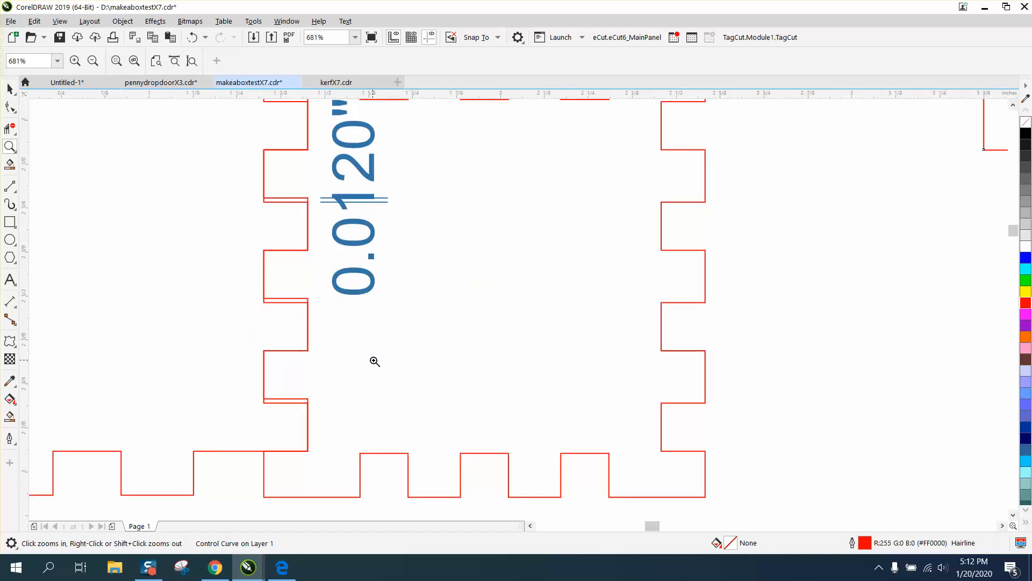
{"action": "right_click", "coordinate": [390, 361]}
{"action": "right_click", "coordinate": [428, 362]}
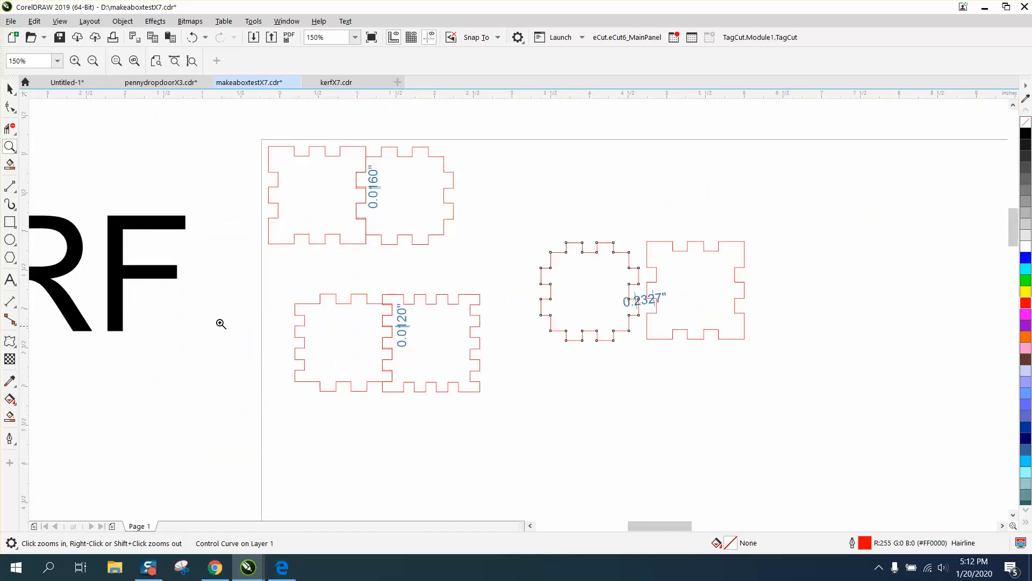
Draw a square about 0.62 inches wide above the pair dimensioned 0.2327" and resize it to 1 inch
{"action": "left_click", "coordinate": [10, 221]}
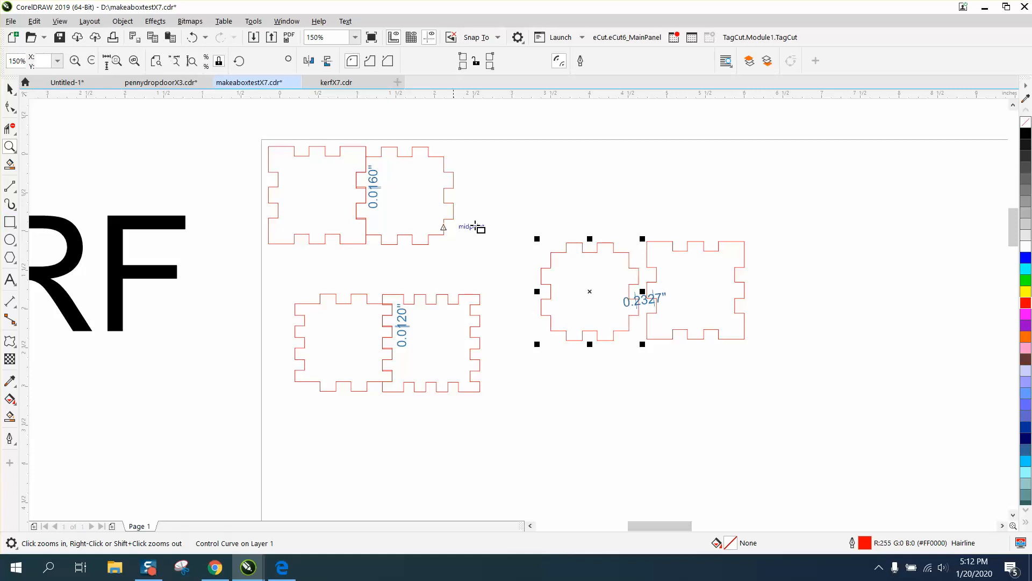
{"action": "left_click_drag", "start_coordinate": [612, 159], "coordinate": [661, 207]}
{"action": "left_click", "coordinate": [152, 57]}
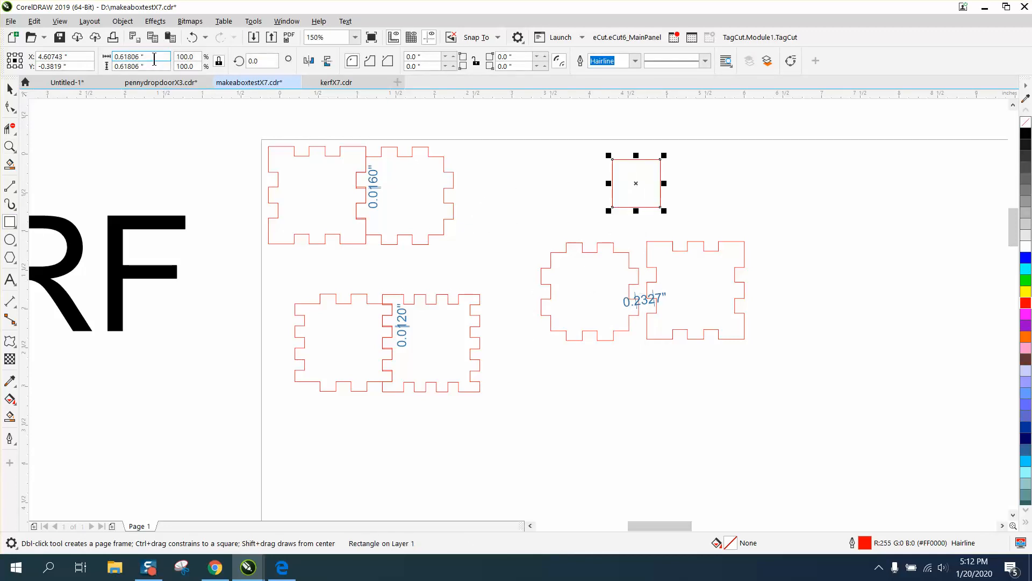
{"action": "type", "text": "1"}
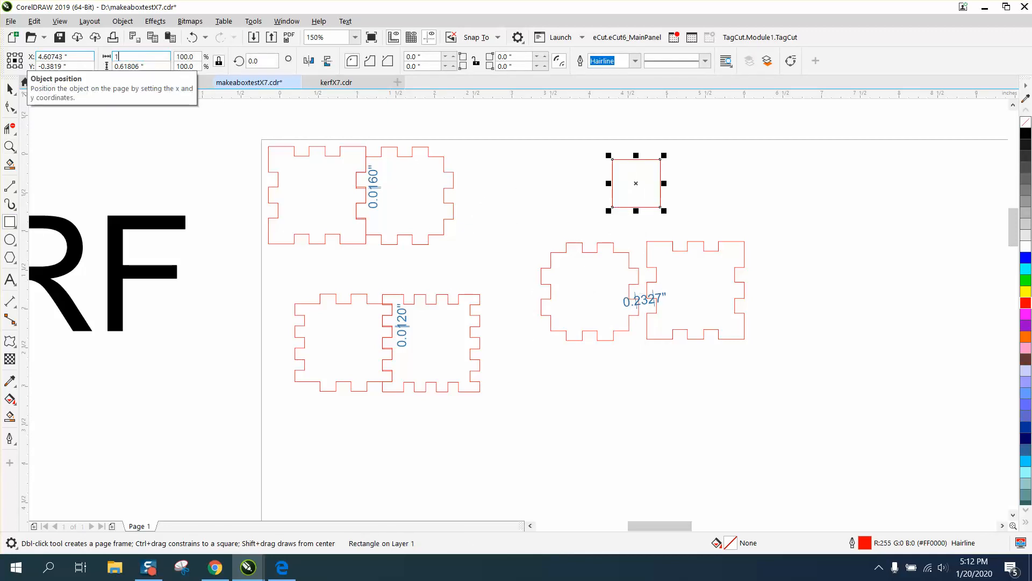
{"action": "key", "text": "Return"}
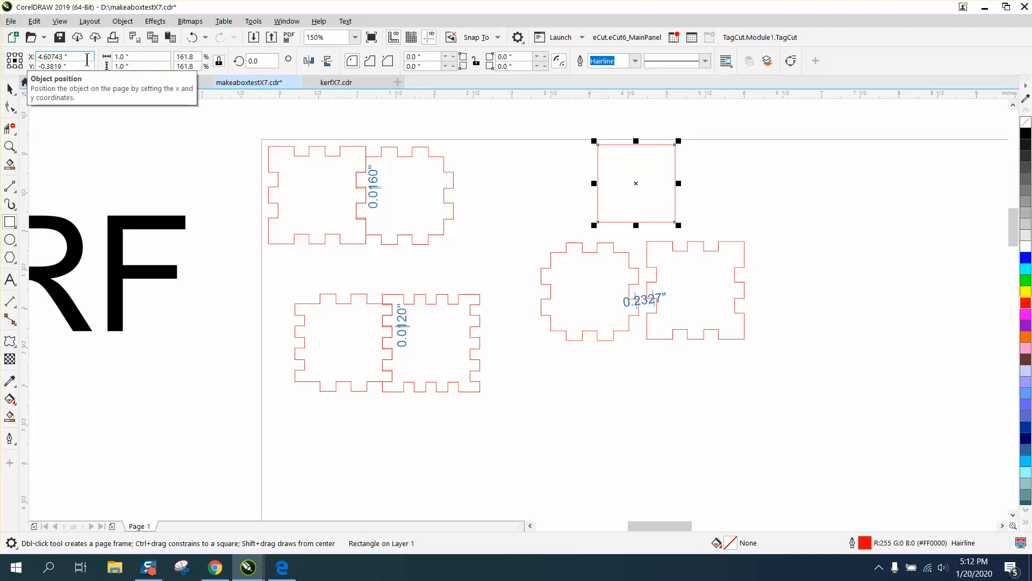
Set the new square's width and height to 1.009 inches
{"action": "left_click", "coordinate": [158, 58]}
{"action": "key", "text": "BackSpace"}
{"action": "key", "text": "BackSpace"}
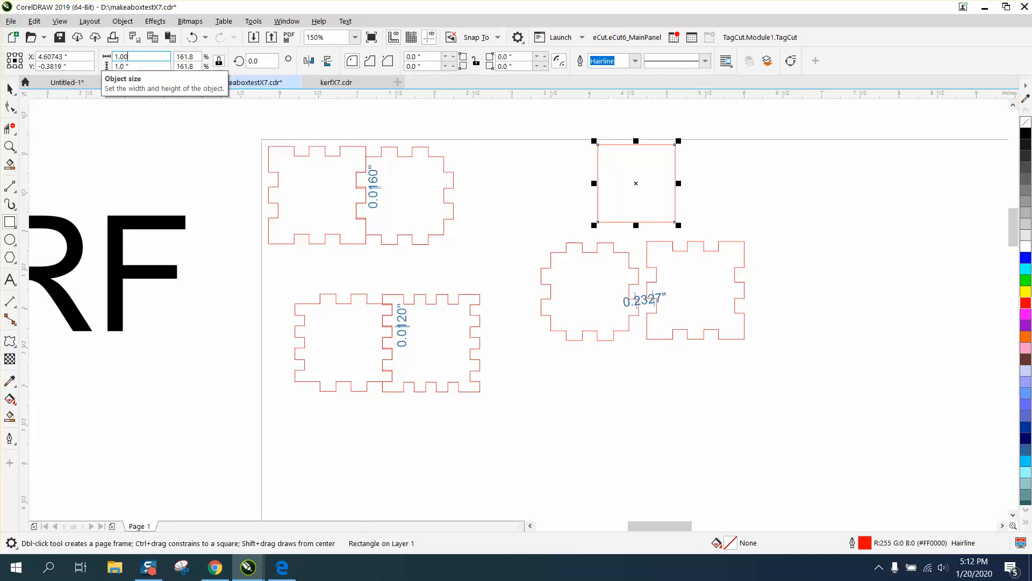
{"action": "type", "text": "09"}
{"action": "key", "text": "Return"}
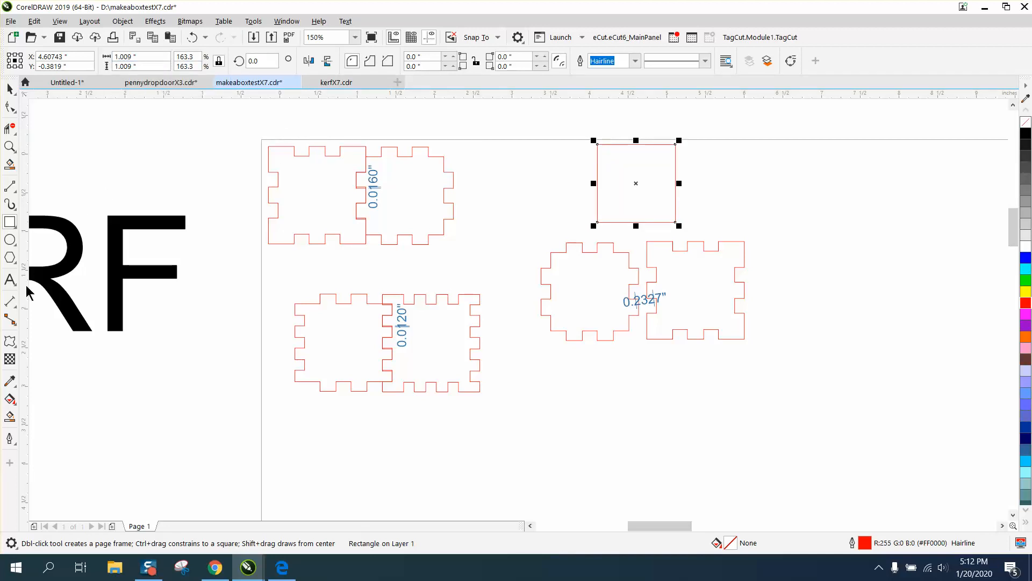
Add a parallel dimension across the square's width, inspect its reading up close, and deselect it
{"action": "left_click", "coordinate": [16, 310]}
{"action": "left_click", "coordinate": [40, 302]}
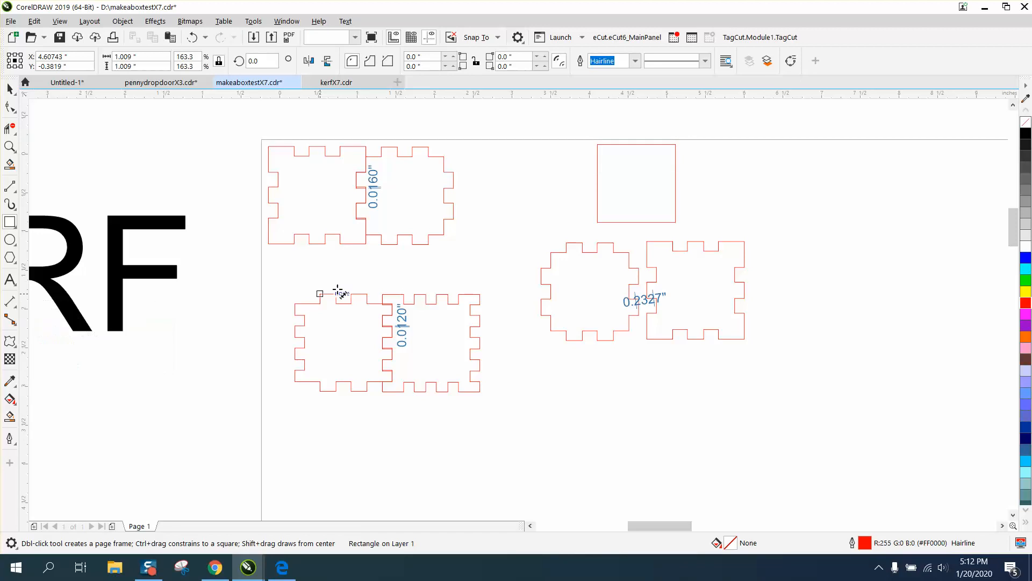
{"action": "left_click_drag", "start_coordinate": [595, 202], "coordinate": [673, 201]}
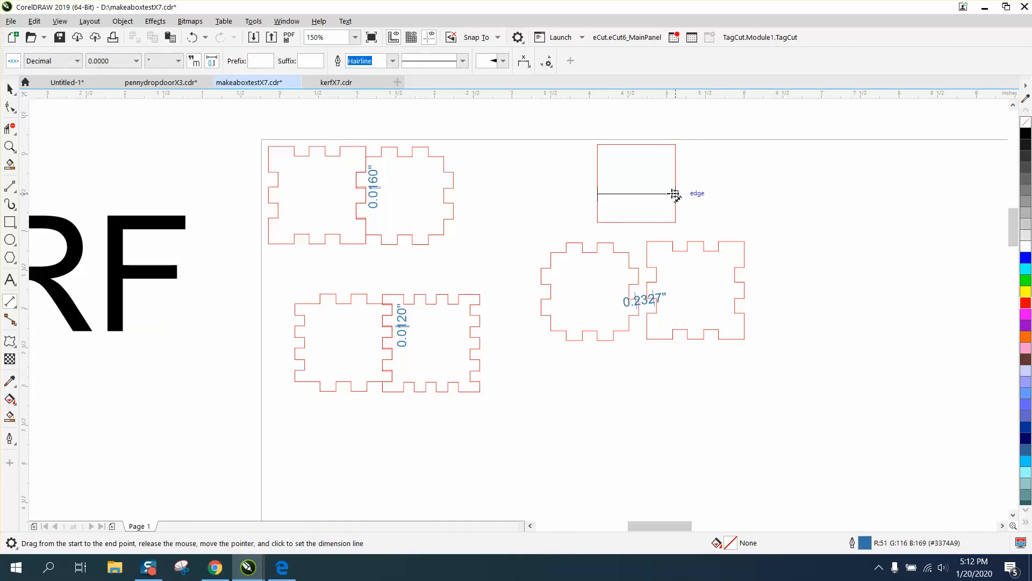
{"action": "left_click", "coordinate": [673, 192]}
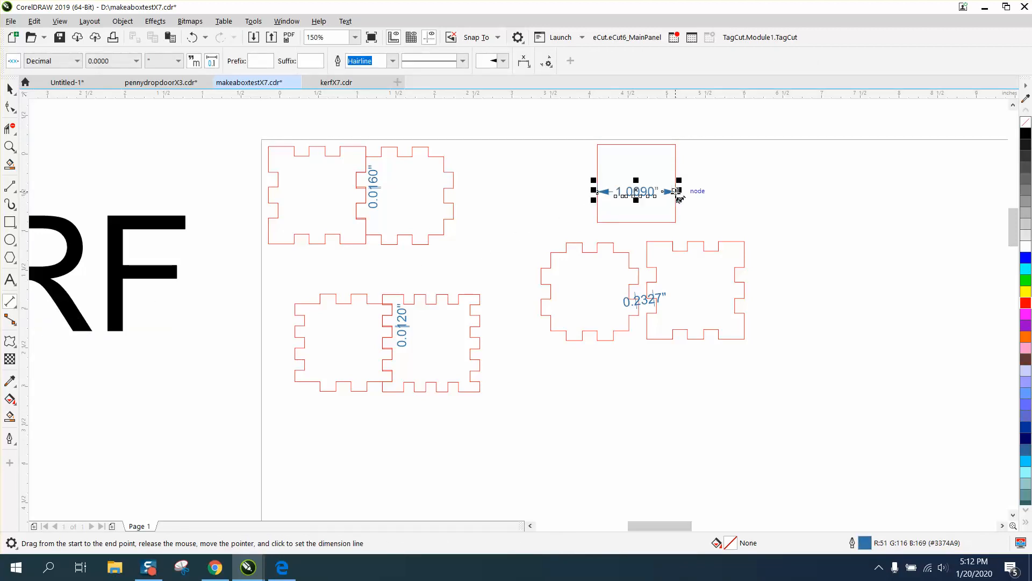
{"action": "left_click", "coordinate": [10, 146]}
{"action": "left_click_drag", "start_coordinate": [569, 144], "coordinate": [767, 257]}
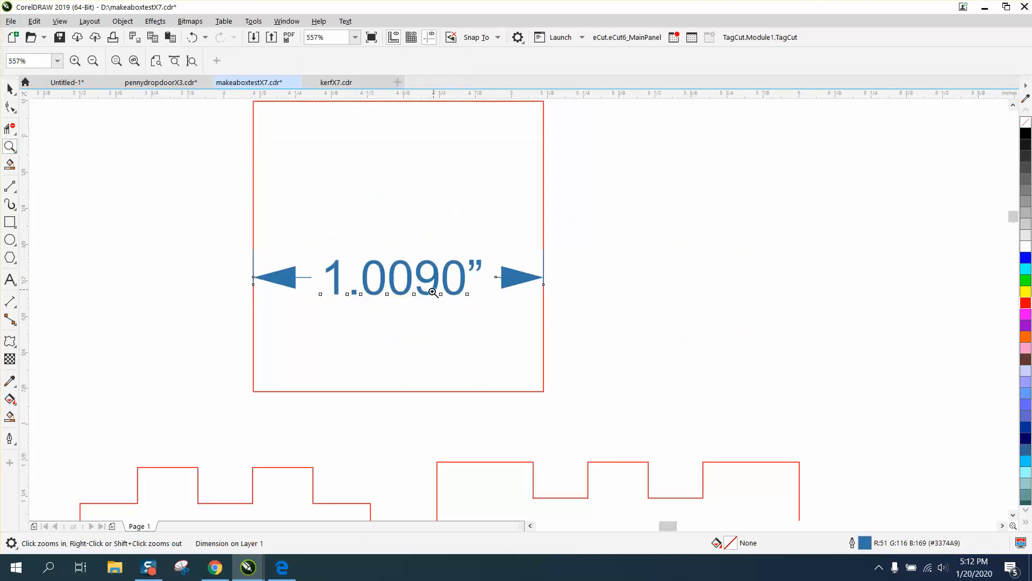
{"action": "right_click", "coordinate": [388, 295]}
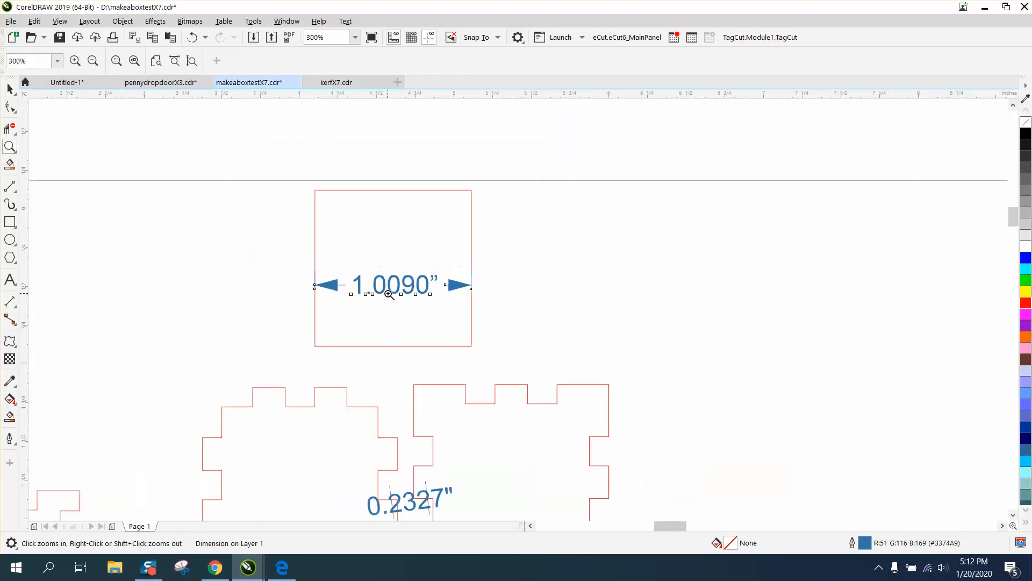
{"action": "left_click", "coordinate": [10, 88]}
{"action": "left_click", "coordinate": [75, 144]}
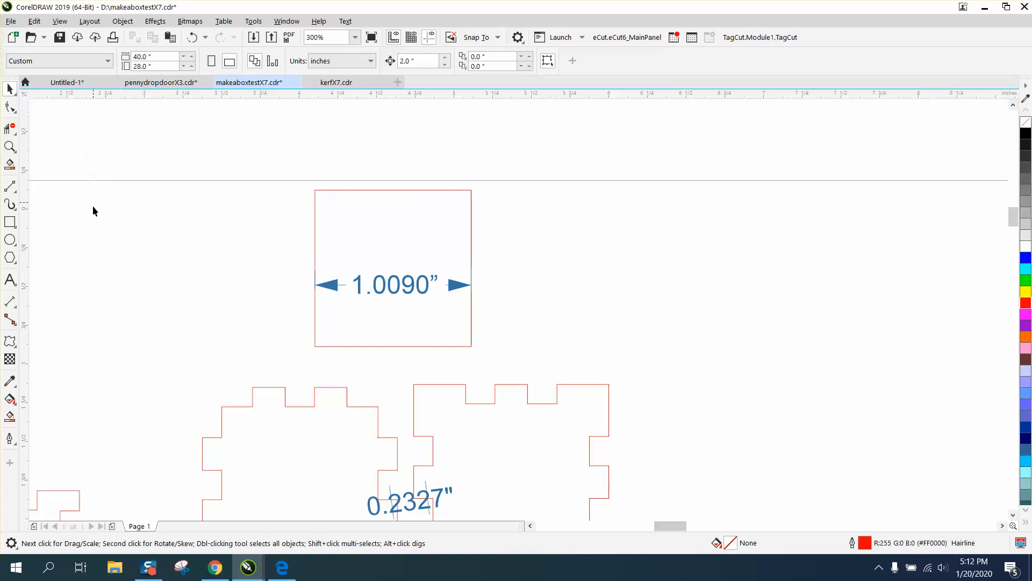
Set the Dimension tool's default precision to two decimal places (0.00)
{"action": "double_click", "coordinate": [12, 304]}
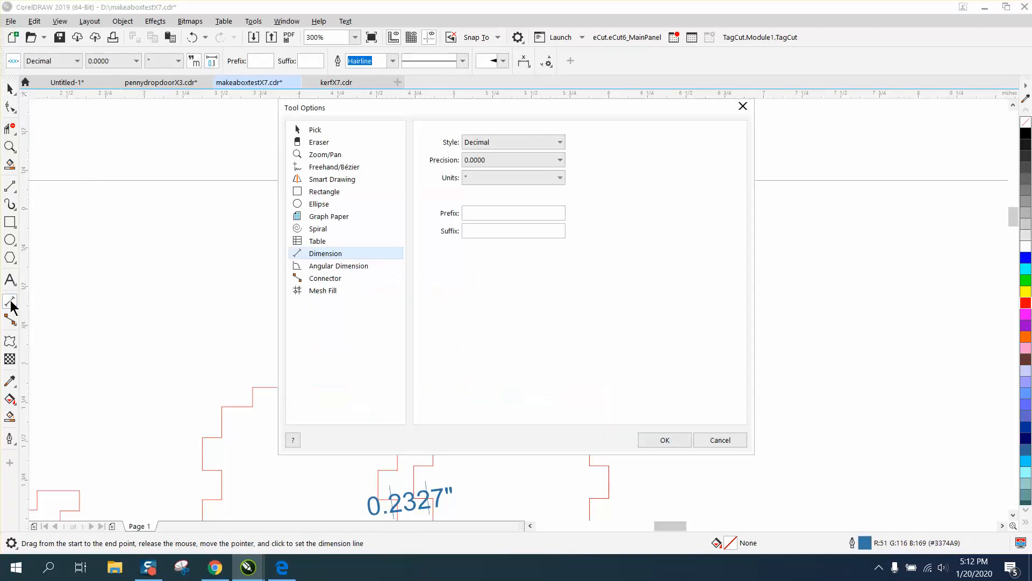
{"action": "left_click", "coordinate": [559, 161]}
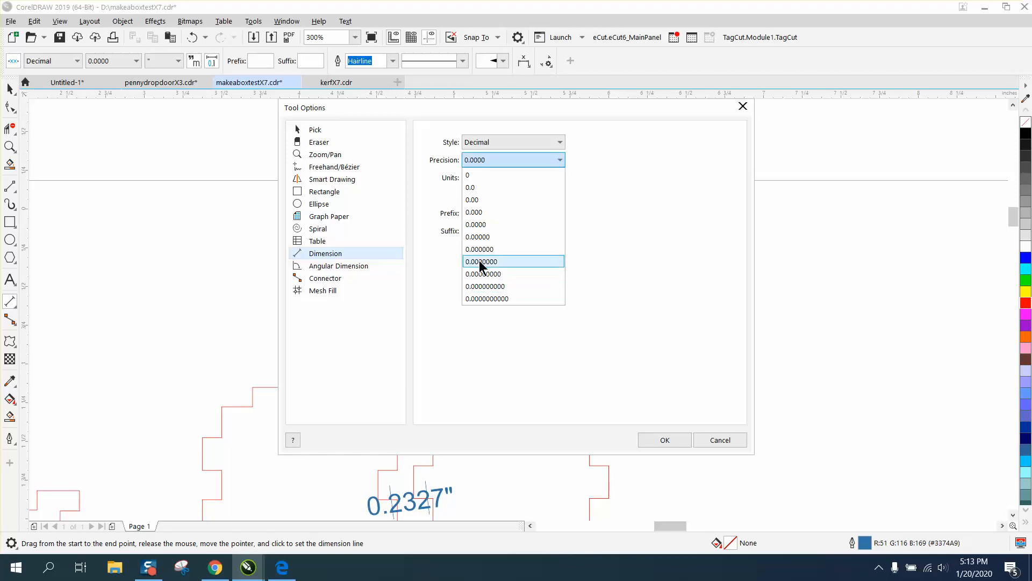
{"action": "left_click", "coordinate": [477, 199]}
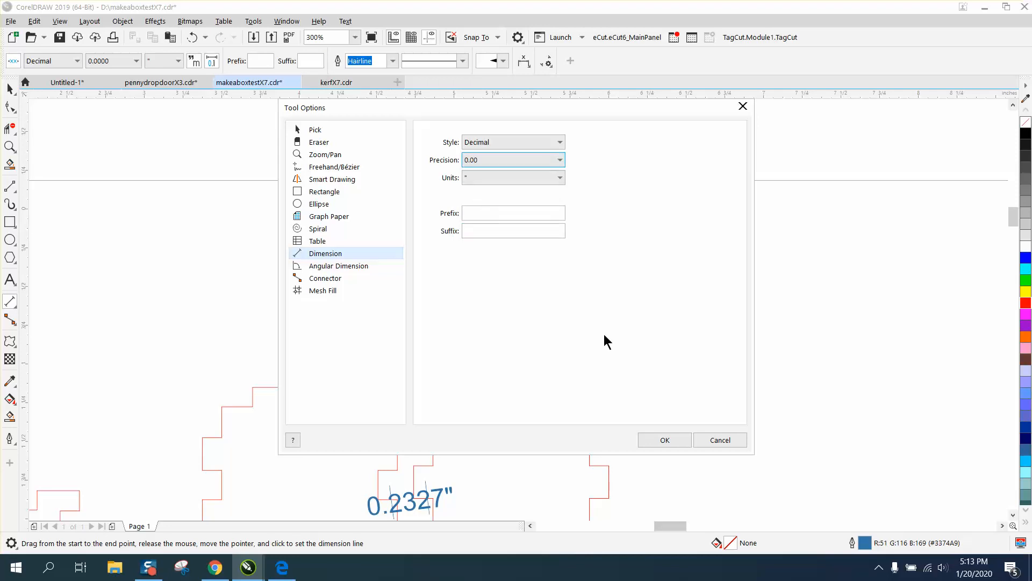
{"action": "left_click", "coordinate": [672, 439]}
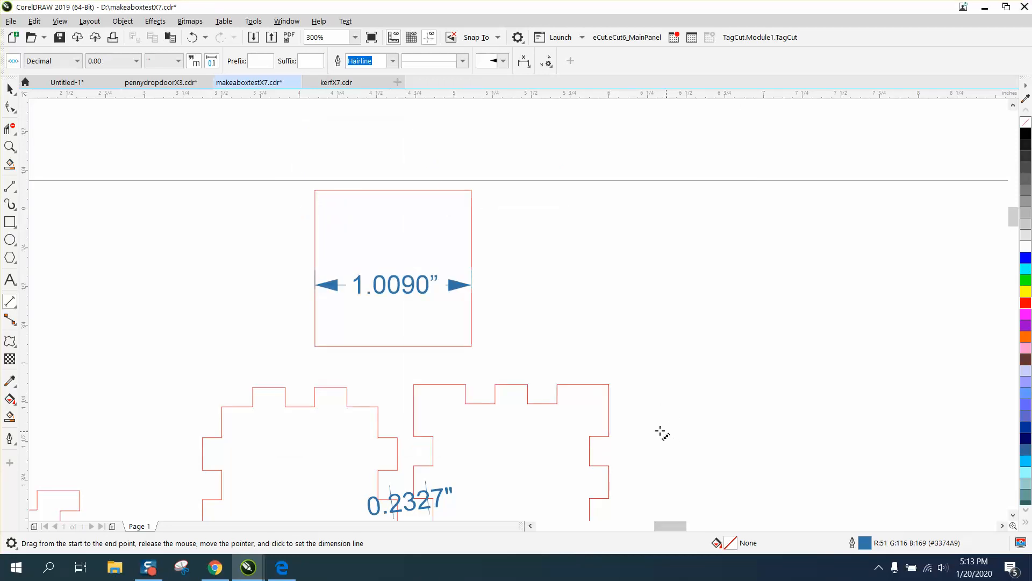
Add a second parallel dimension across the square's width, just above the existing four-decimal dimension
{"action": "left_click", "coordinate": [15, 311]}
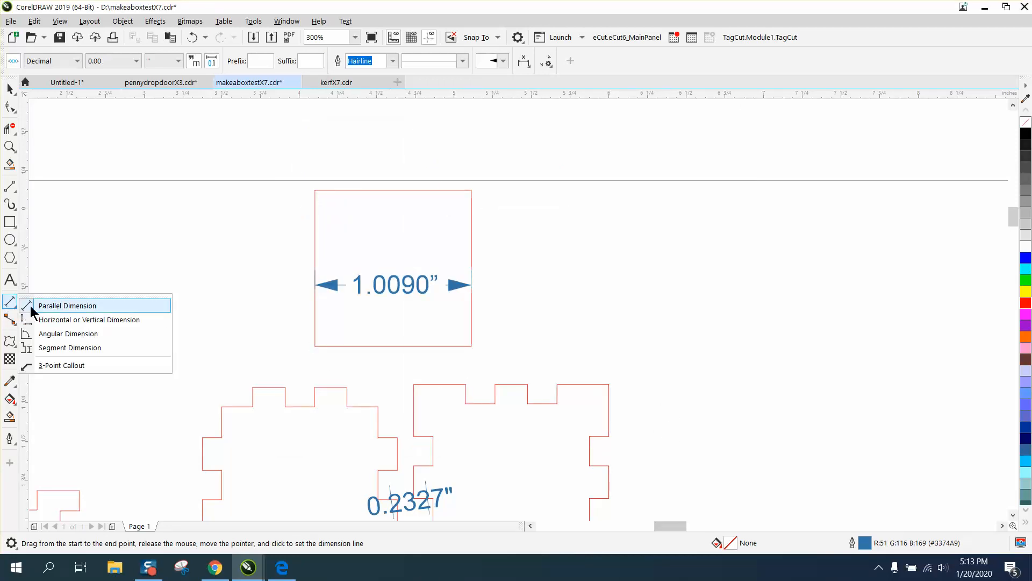
{"action": "left_click", "coordinate": [43, 303]}
{"action": "left_click_drag", "start_coordinate": [316, 309], "coordinate": [469, 310]}
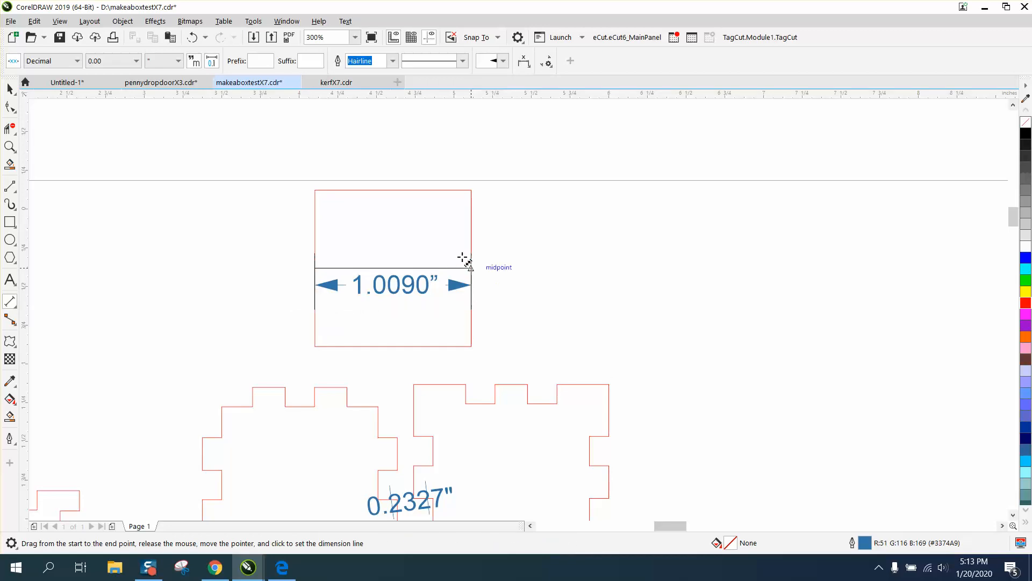
{"action": "left_click", "coordinate": [462, 252]}
{"action": "left_click", "coordinate": [10, 88]}
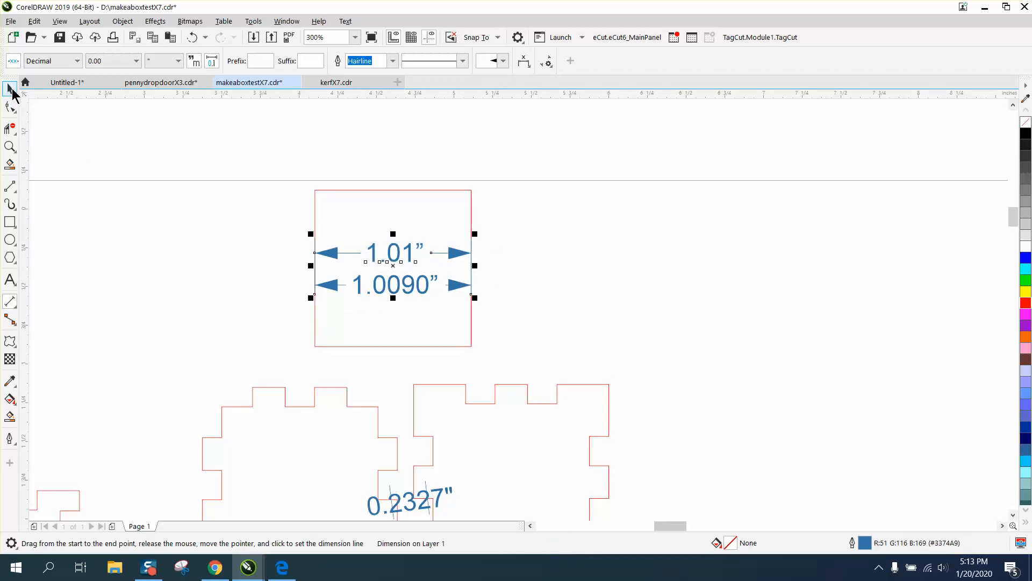
Deselect the new dimension and set the Dimension tool's default style to Fractional
{"action": "left_click", "coordinate": [170, 205]}
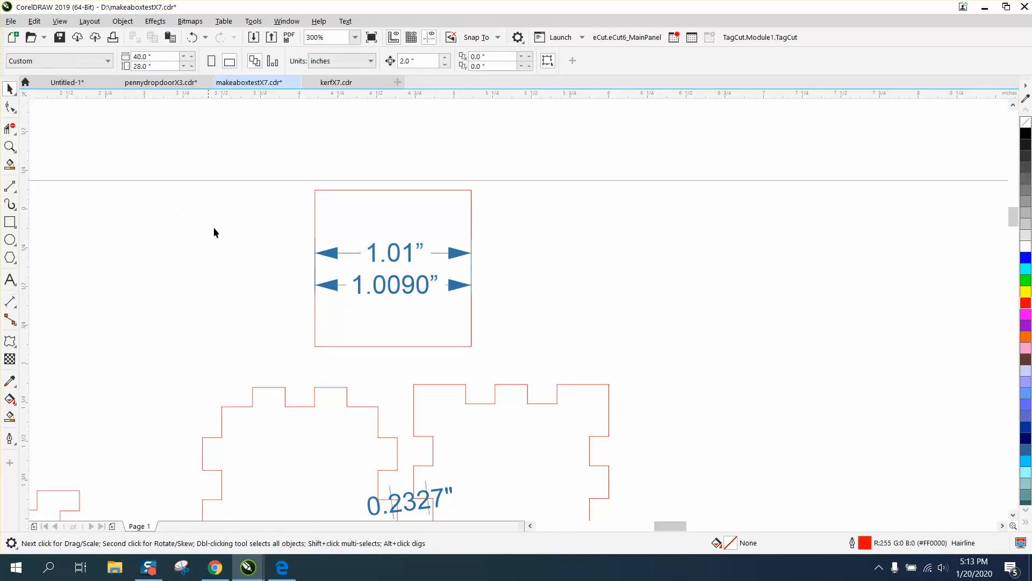
{"action": "double_click", "coordinate": [10, 302]}
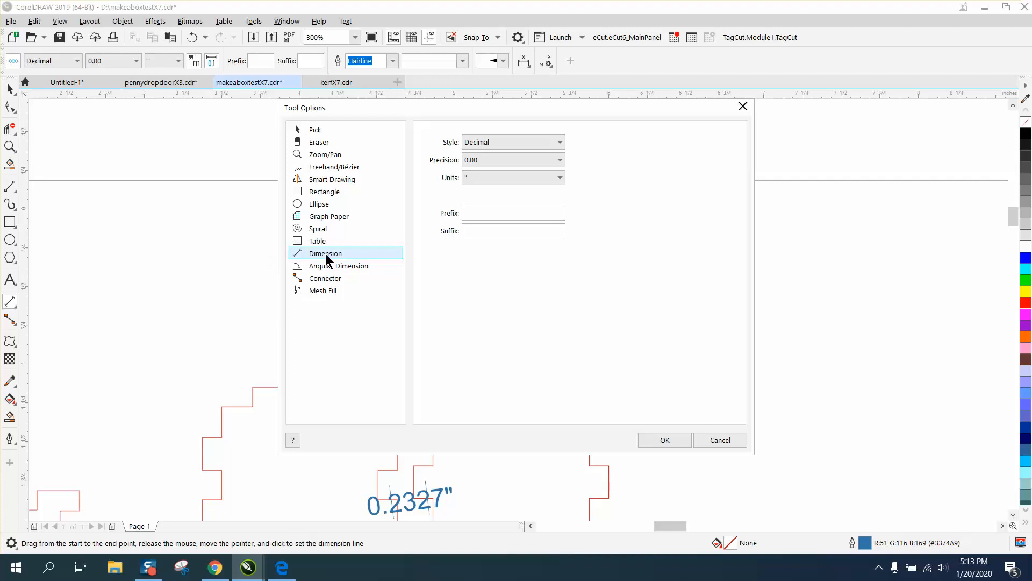
{"action": "left_click", "coordinate": [559, 143]}
{"action": "left_click", "coordinate": [559, 143]}
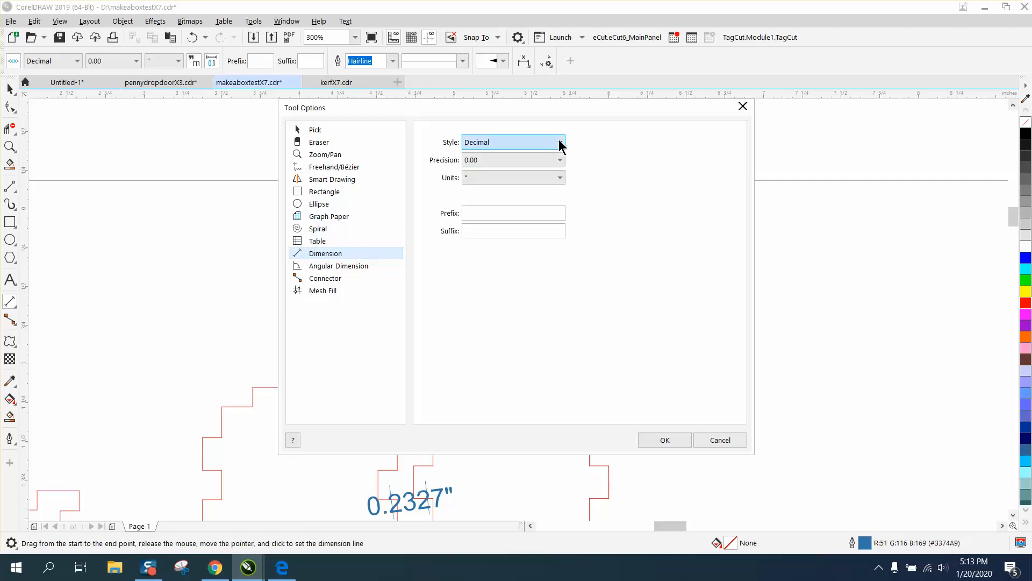
{"action": "left_click", "coordinate": [560, 143]}
{"action": "left_click", "coordinate": [521, 168]}
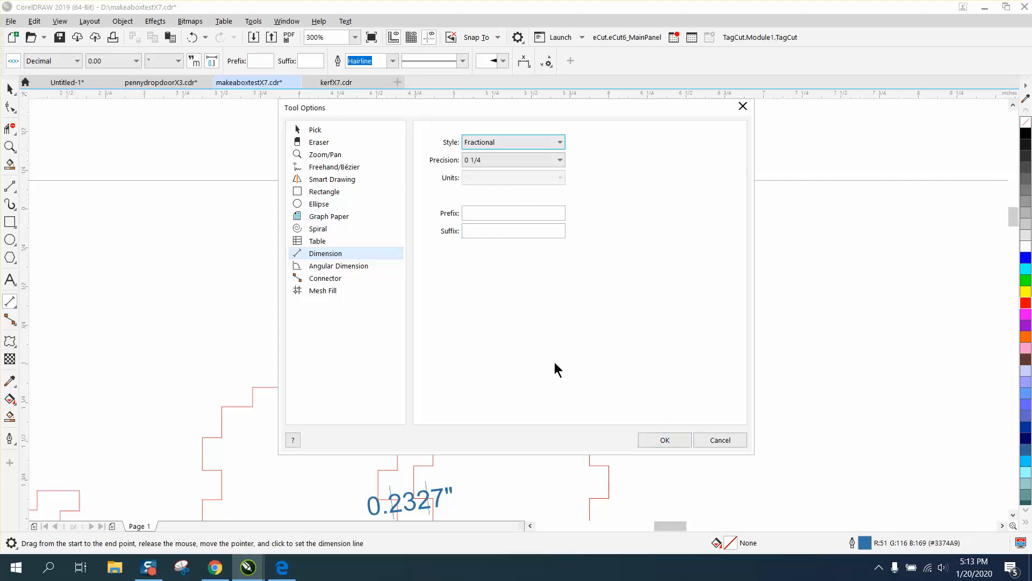
{"action": "left_click", "coordinate": [675, 440]}
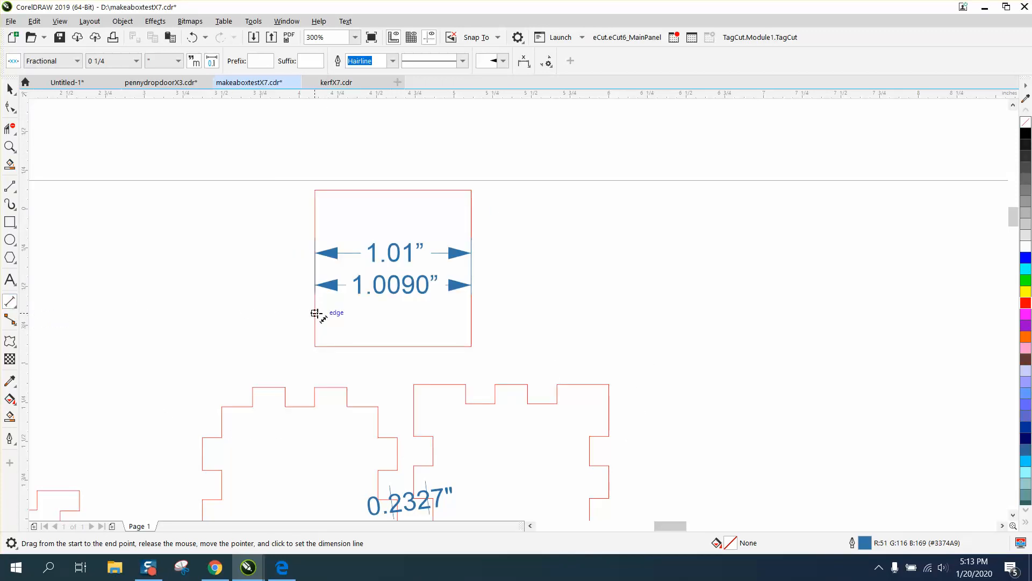
Add a fractional parallel dimension across the square's width, below the four-decimal dimension and just above the square's lower edge
{"action": "left_click_drag", "start_coordinate": [315, 313], "coordinate": [469, 314]}
{"action": "left_click", "coordinate": [471, 328]}
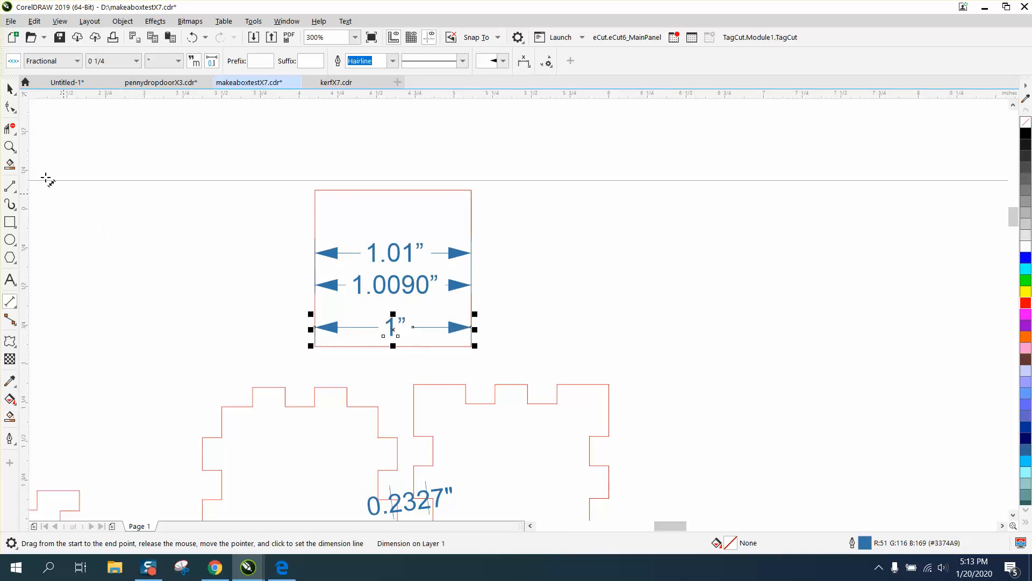
{"action": "left_click", "coordinate": [10, 89]}
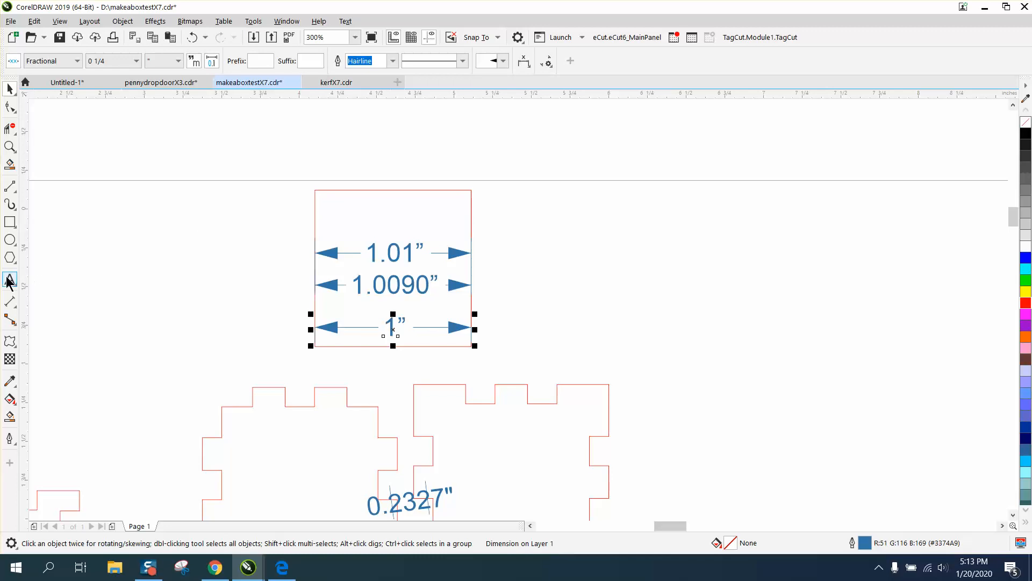
Set the Dimension tool's default fractional precision to 0 1/64
{"action": "double_click", "coordinate": [10, 301]}
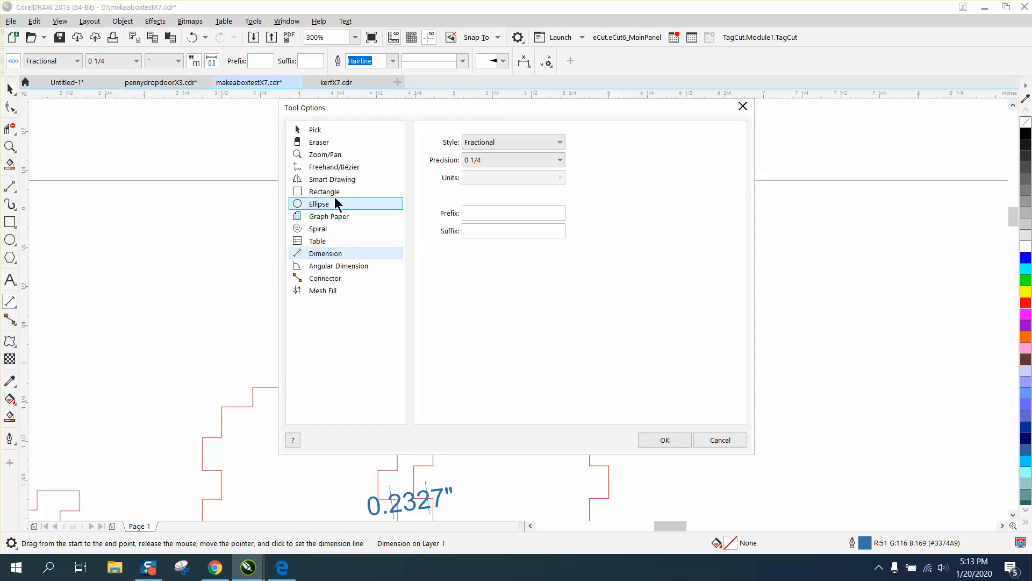
{"action": "left_click", "coordinate": [557, 162]}
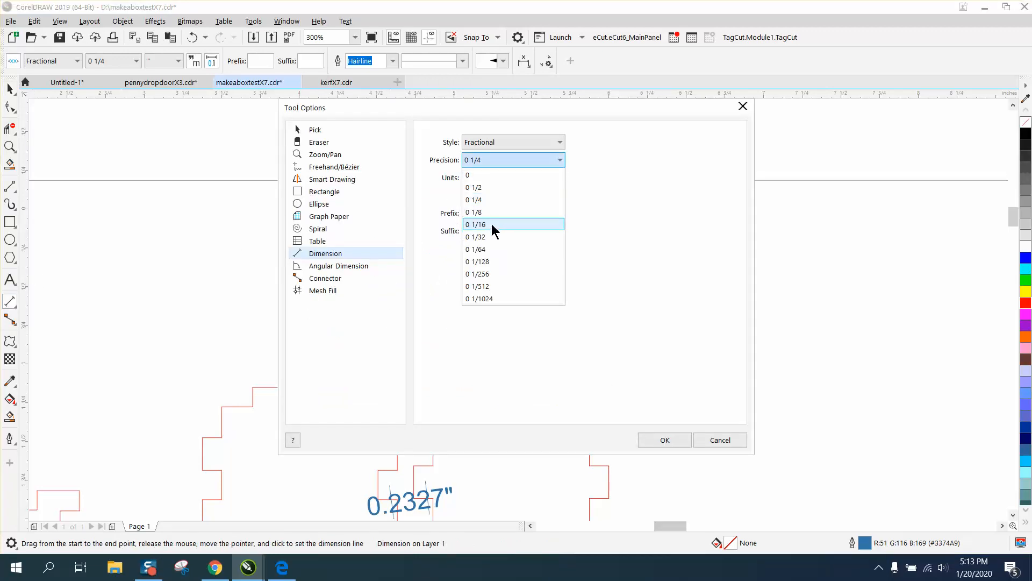
{"action": "left_click", "coordinate": [480, 249]}
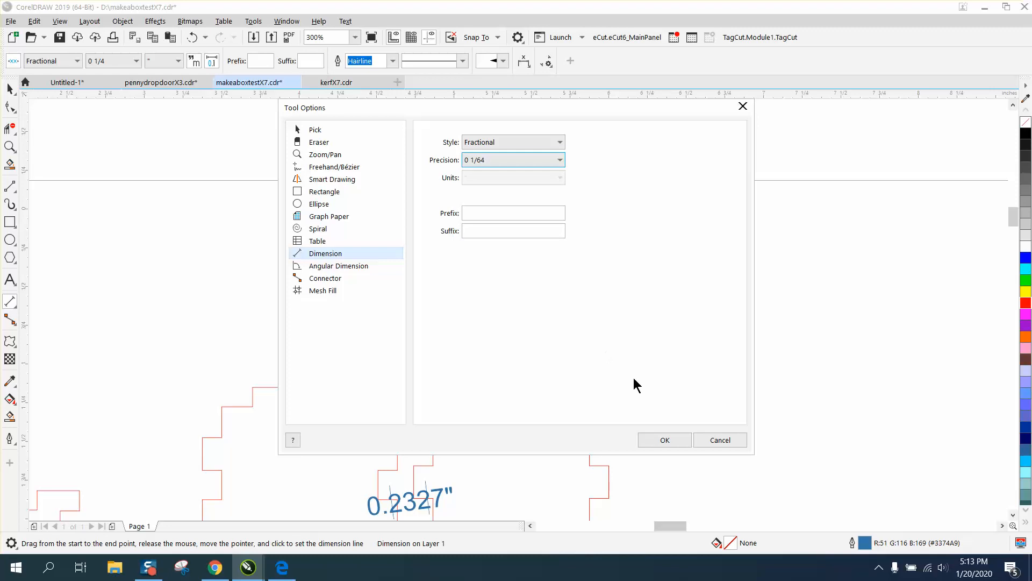
{"action": "left_click", "coordinate": [671, 437]}
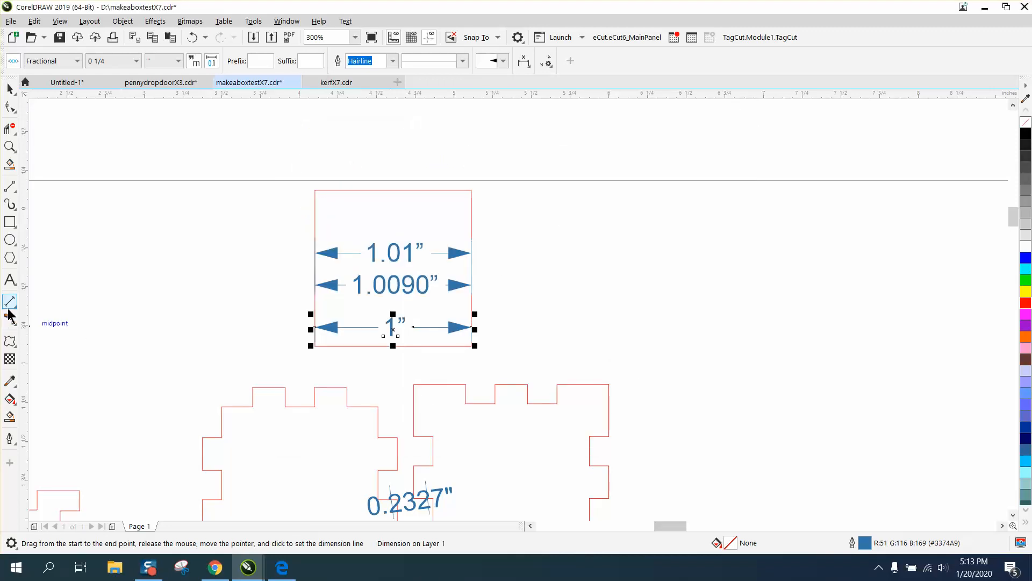
Add another fractional parallel dimension across the square's width, placed above its upper edge, and deselect it
{"action": "left_click_drag", "start_coordinate": [316, 217], "coordinate": [468, 216]}
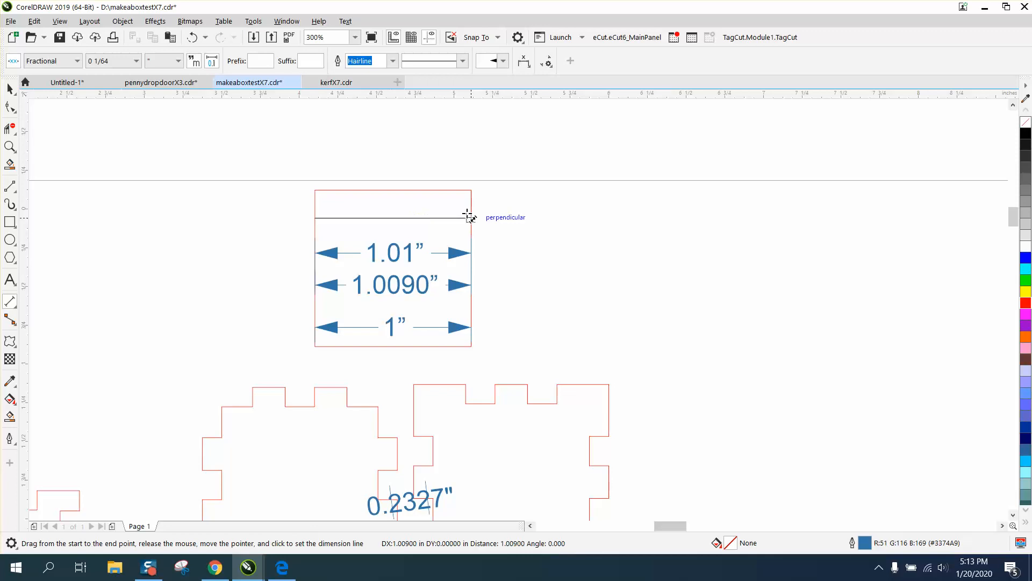
{"action": "left_click", "coordinate": [462, 166]}
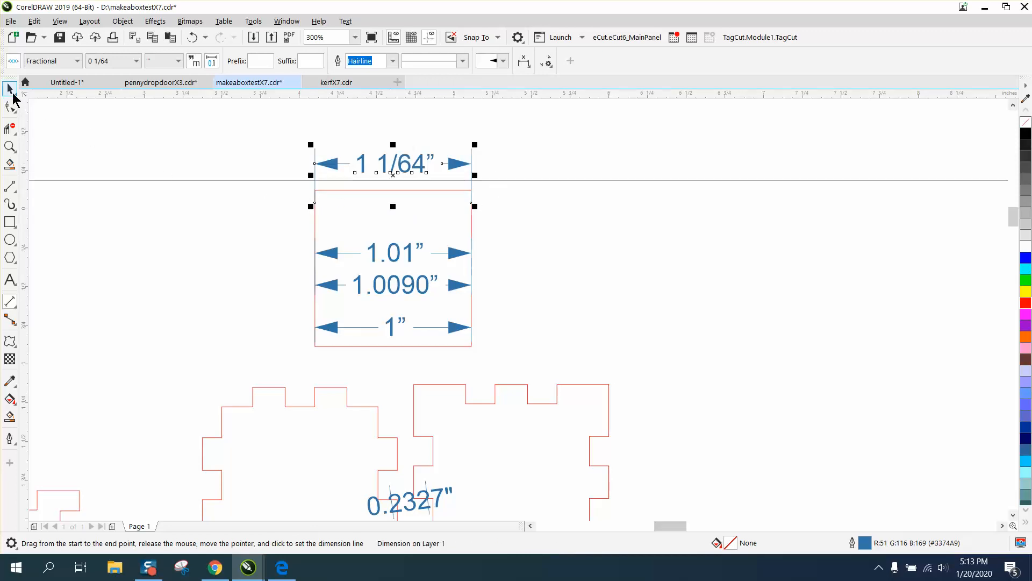
{"action": "left_click", "coordinate": [10, 89]}
{"action": "left_click", "coordinate": [125, 130]}
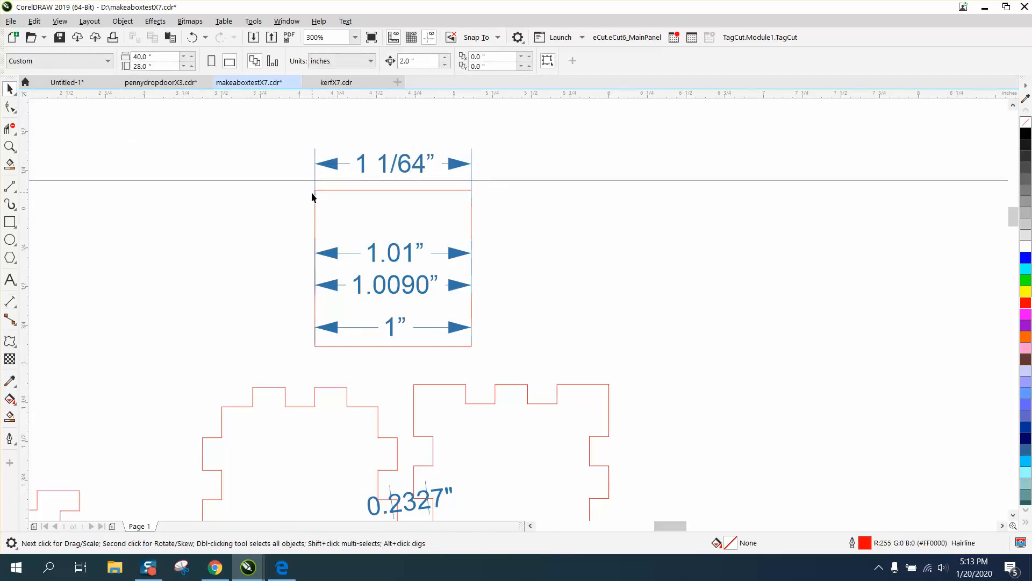
Examine the KERF text beside the page up close
{"action": "scroll", "coordinate": [311, 191], "scroll_direction": "down", "scroll_amount": 2}
{"action": "scroll", "coordinate": [314, 203], "scroll_direction": "down", "scroll_amount": 1}
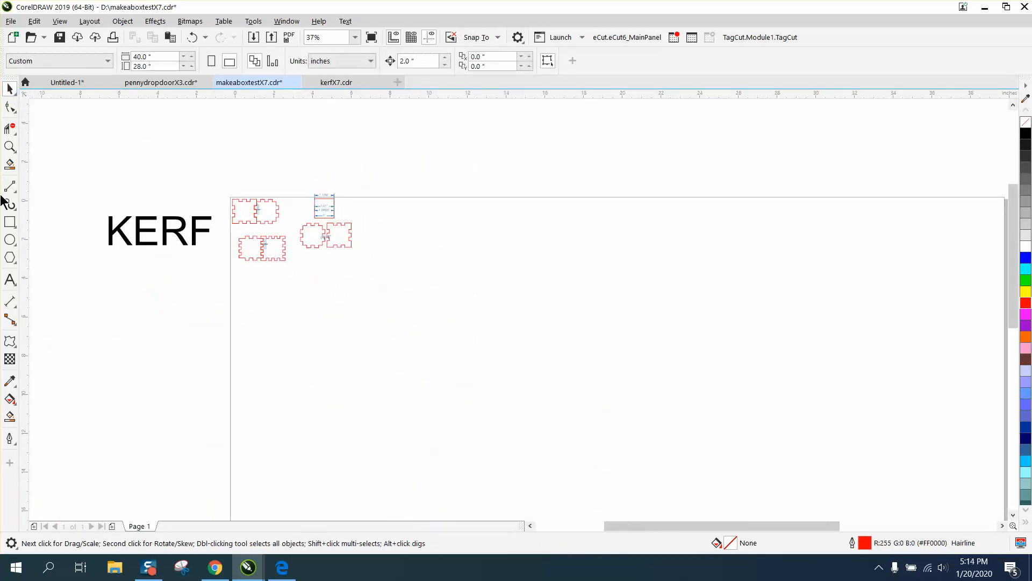
{"action": "left_click", "coordinate": [10, 146]}
{"action": "left_click_drag", "start_coordinate": [99, 182], "coordinate": [261, 255]}
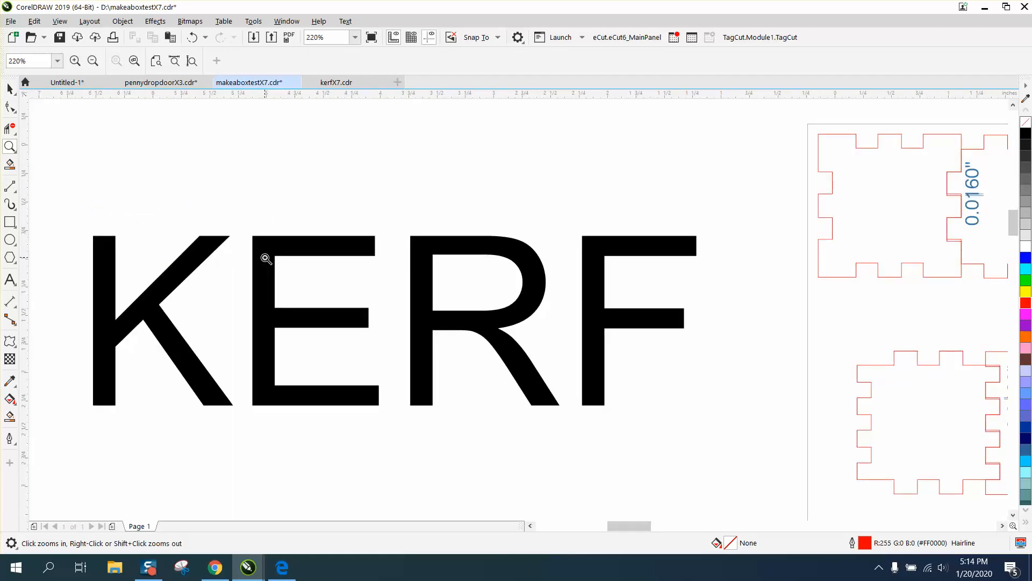